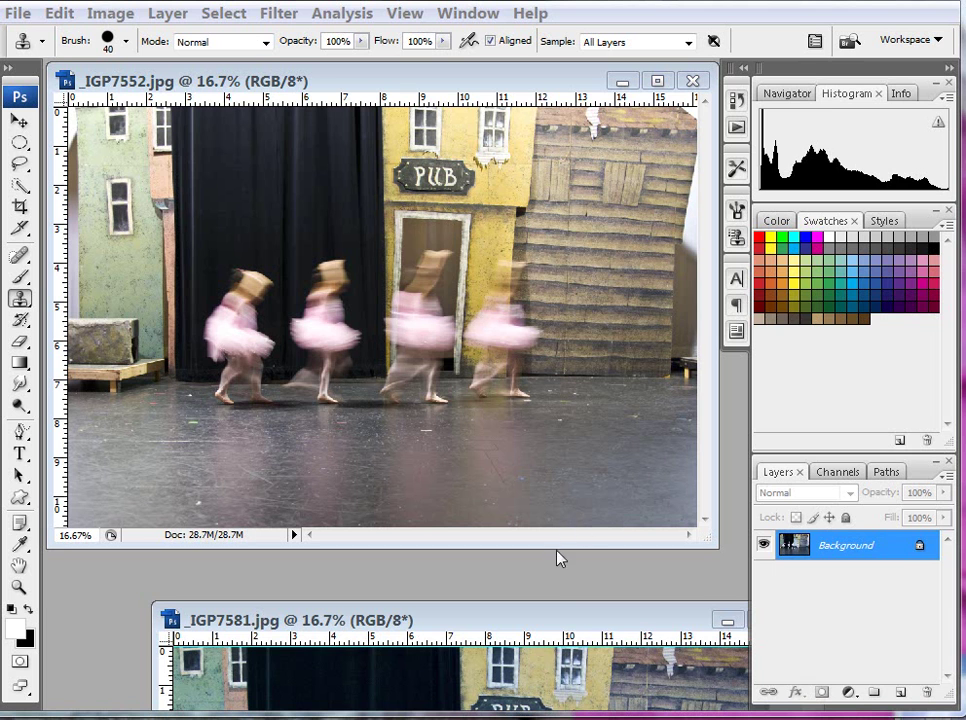
- Rearrange the two photo windows so the dancers in both show, with _IGP7581.jpg in front overlapping only the floor area of _IGP7552.jpg
drag(567, 628, 548, 557)
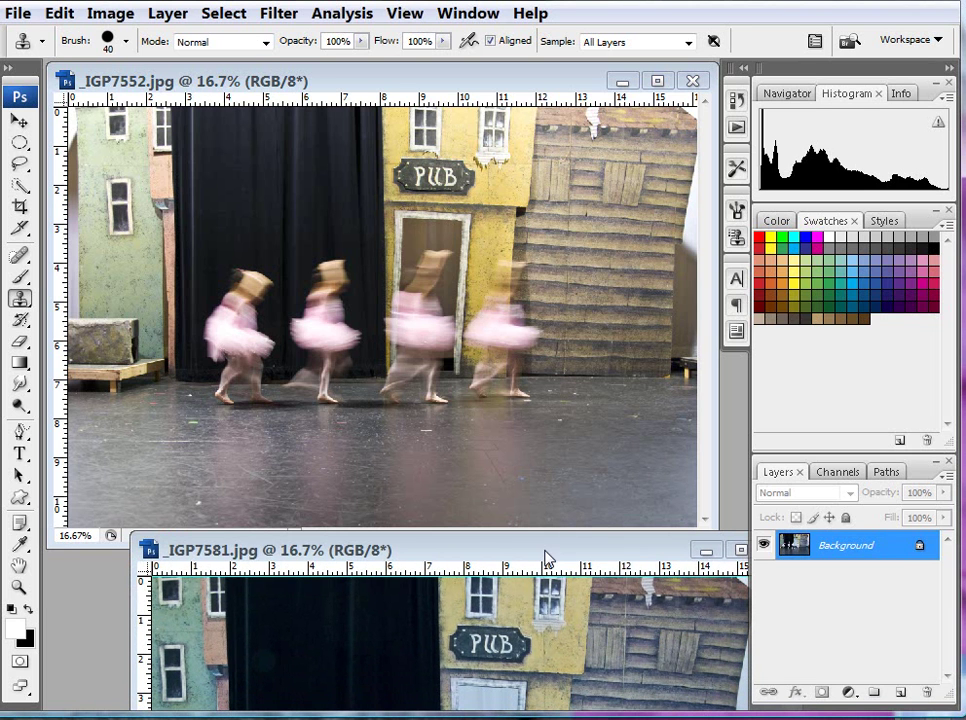
drag(548, 558, 541, 551)
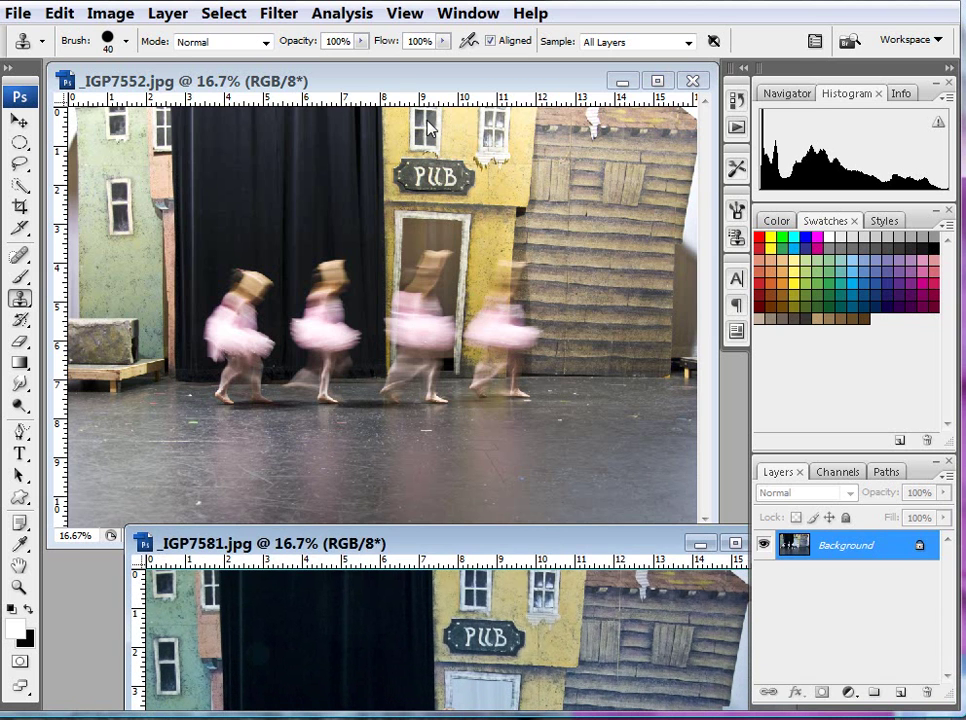
click(410, 81)
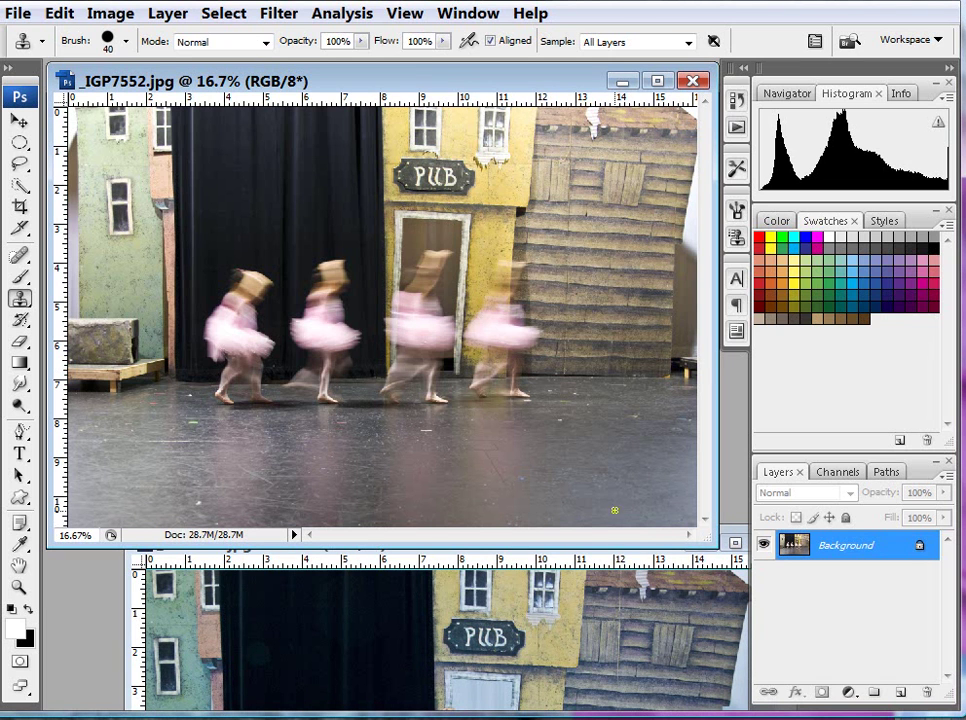
click(460, 602)
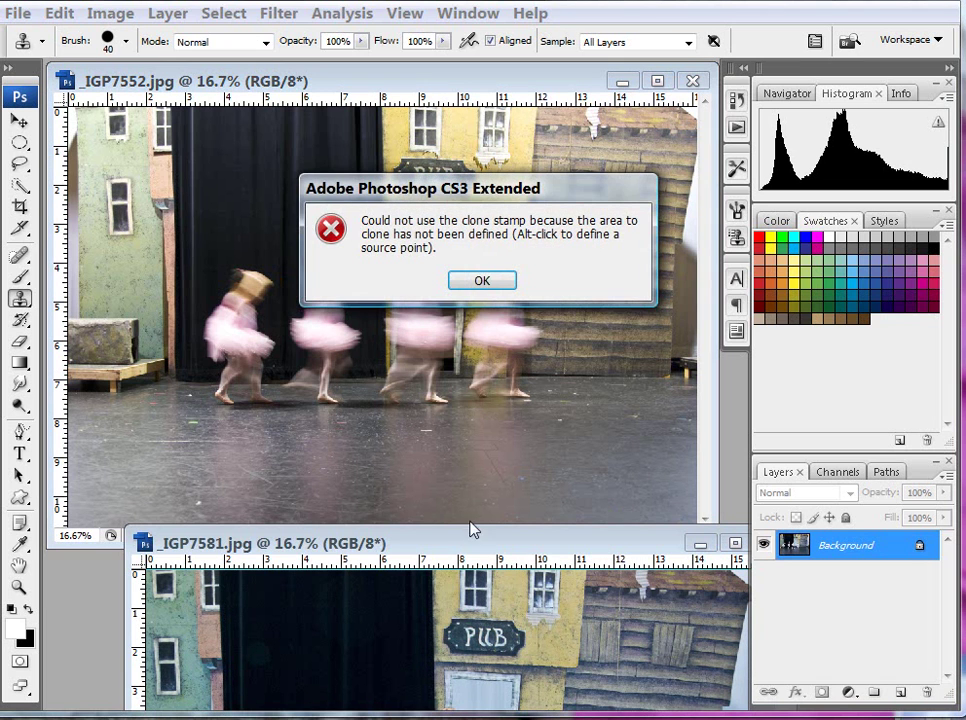
click(481, 283)
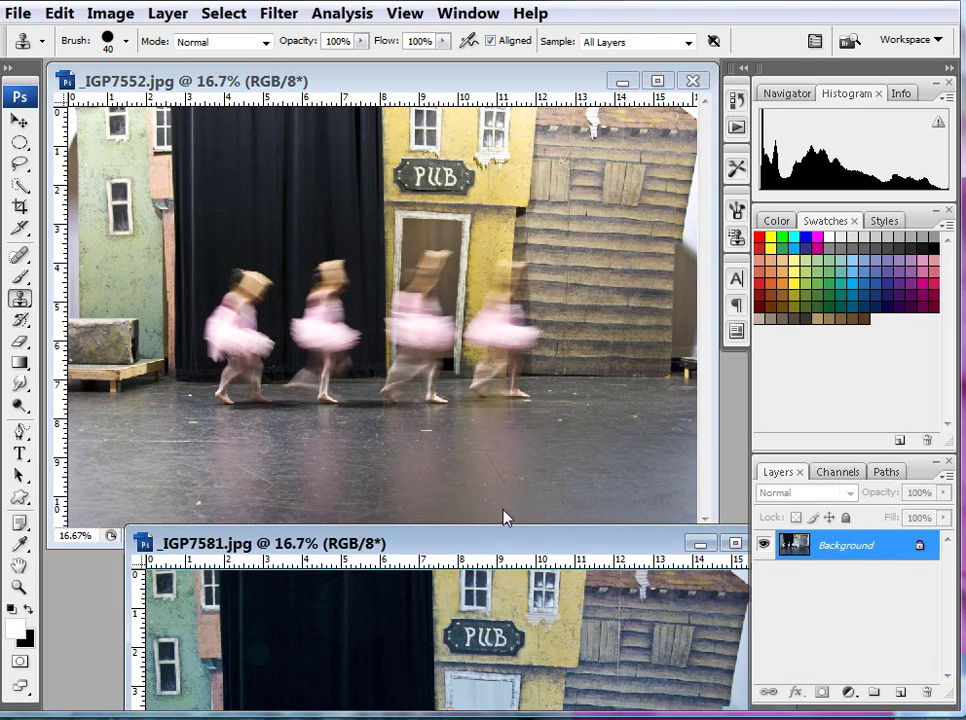
drag(514, 555, 473, 407)
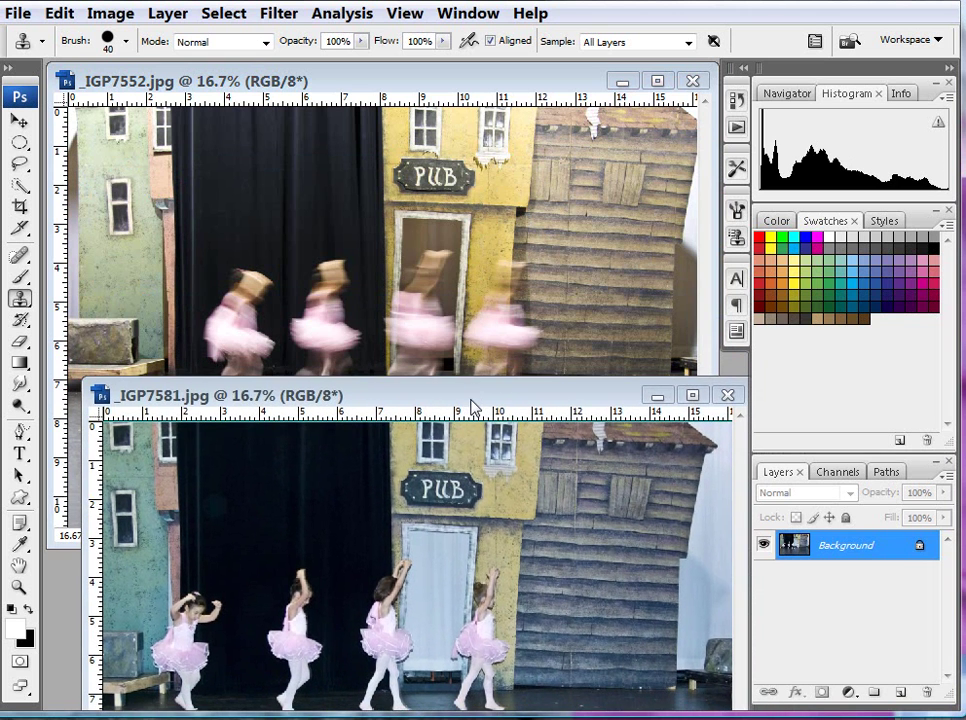
drag(473, 407, 490, 443)
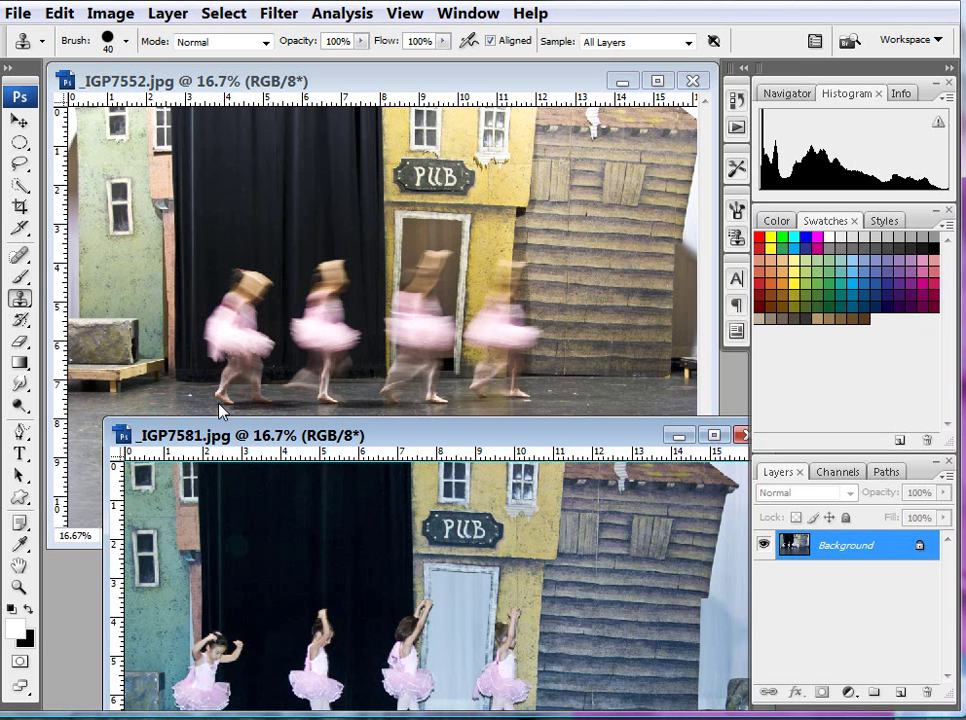
- Copy the _IGP7581.jpg photo into _IGP7552.jpg as a new layer and add a white layer mask to it
click(19, 122)
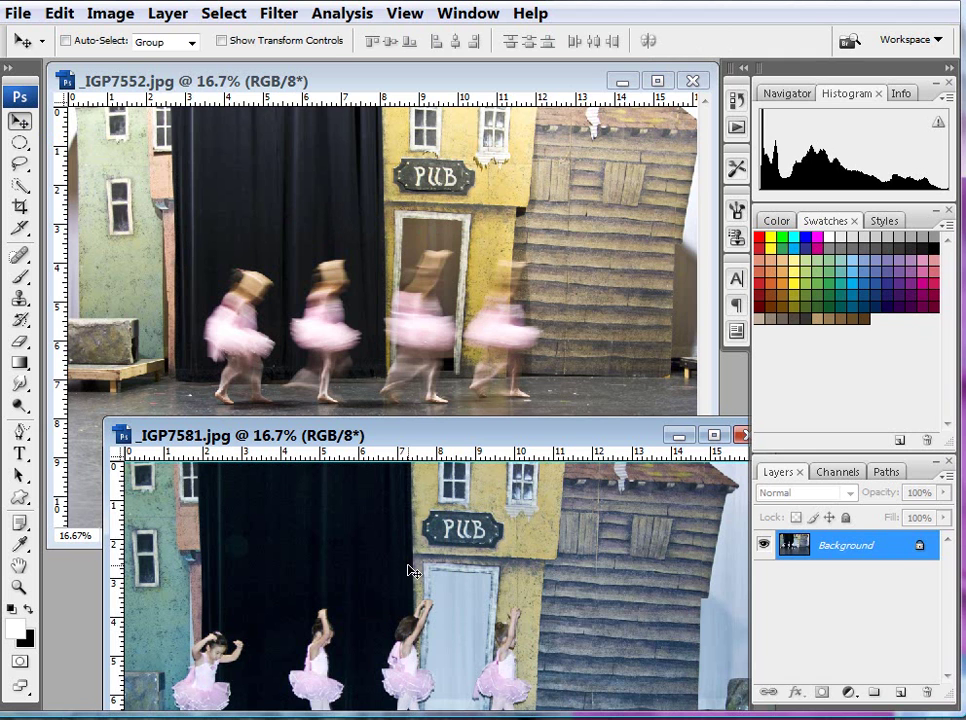
drag(410, 571, 389, 358)
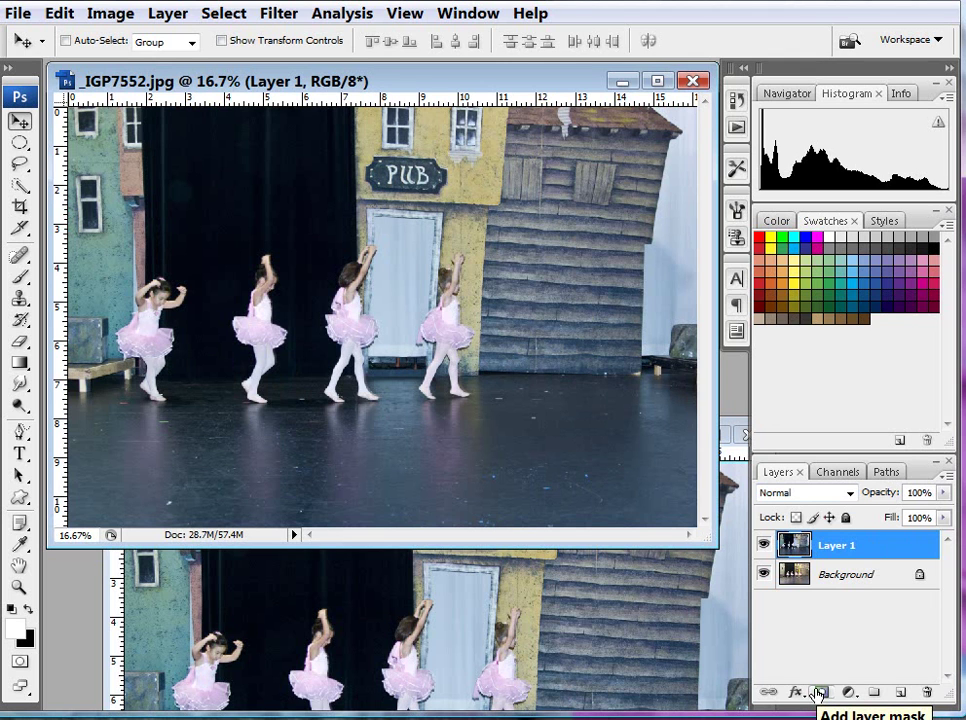
click(822, 693)
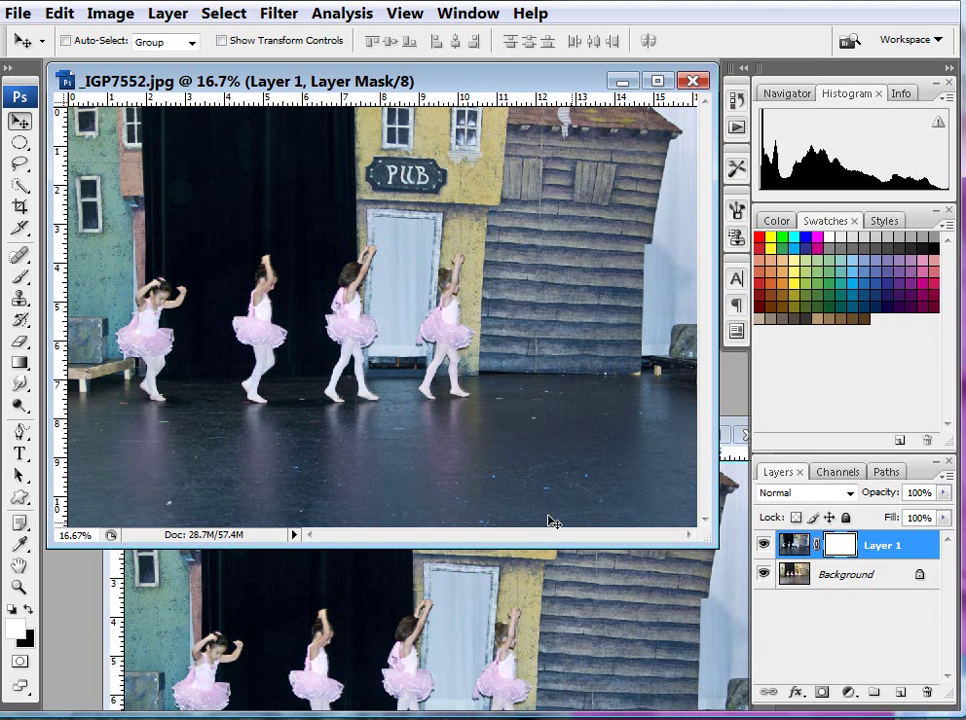
- Rename the copied photo's layer as infocus
click(884, 548)
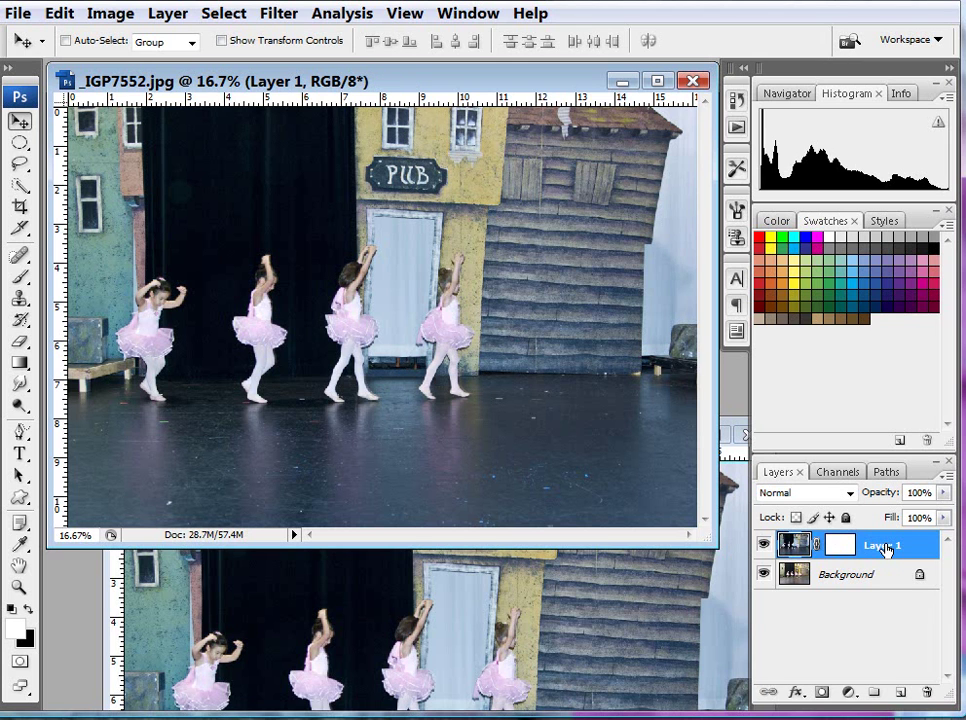
double_click(884, 547)
text(infocu)
key(Return)
- Convert the locked Background into a regular layer named OOF
double_click(855, 580)
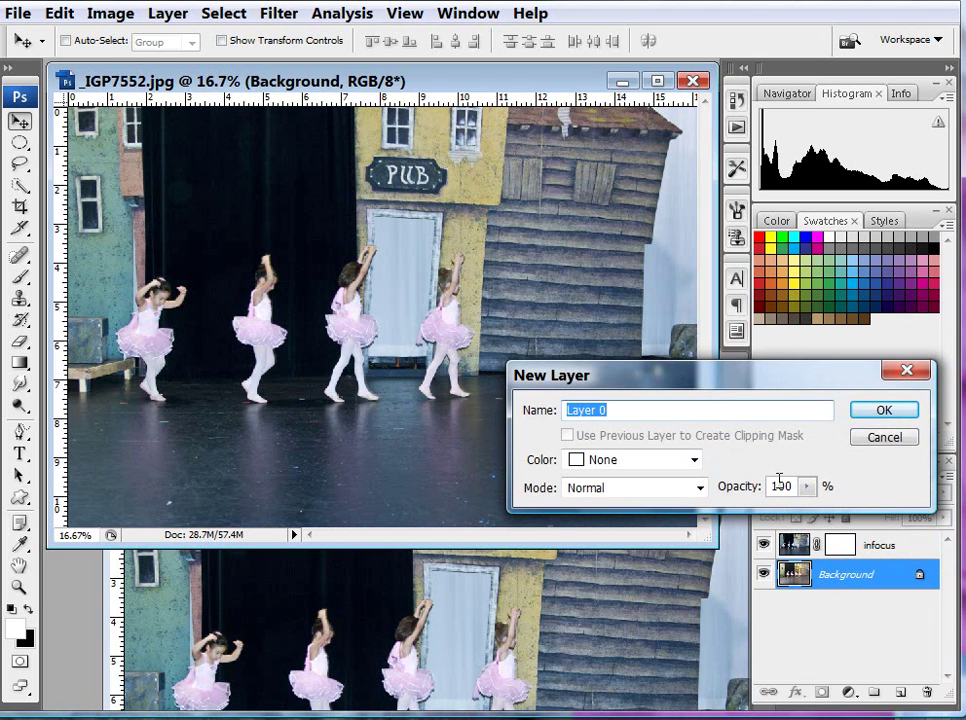
text(outo)
key(BackSpace)
key(BackSpace)
key(BackSpace)
text(OOF)
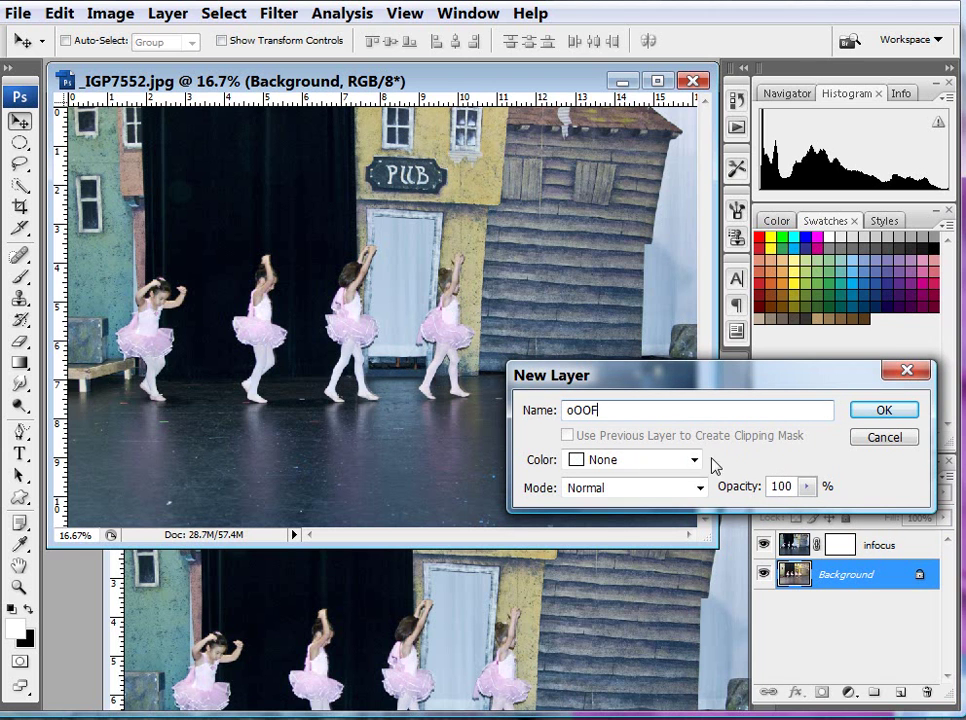
click(566, 410)
key(BackSpace)
click(884, 412)
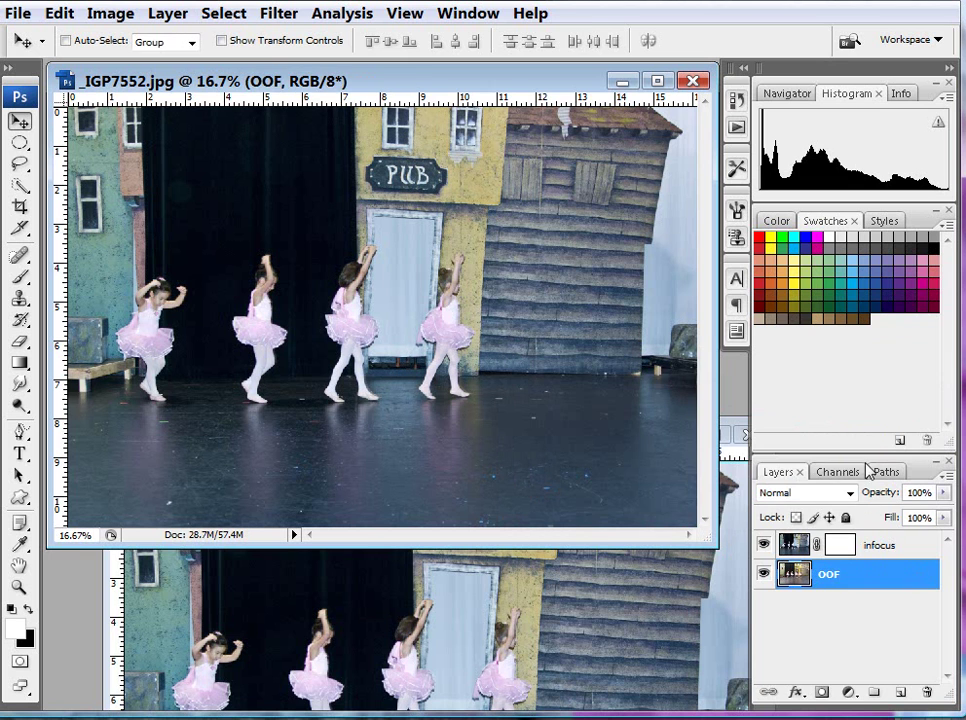
- Lower the infocus layer's opacity to 36% and nudge it rightward until its PUB sign and backdrop line up with the OOF layer
click(812, 540)
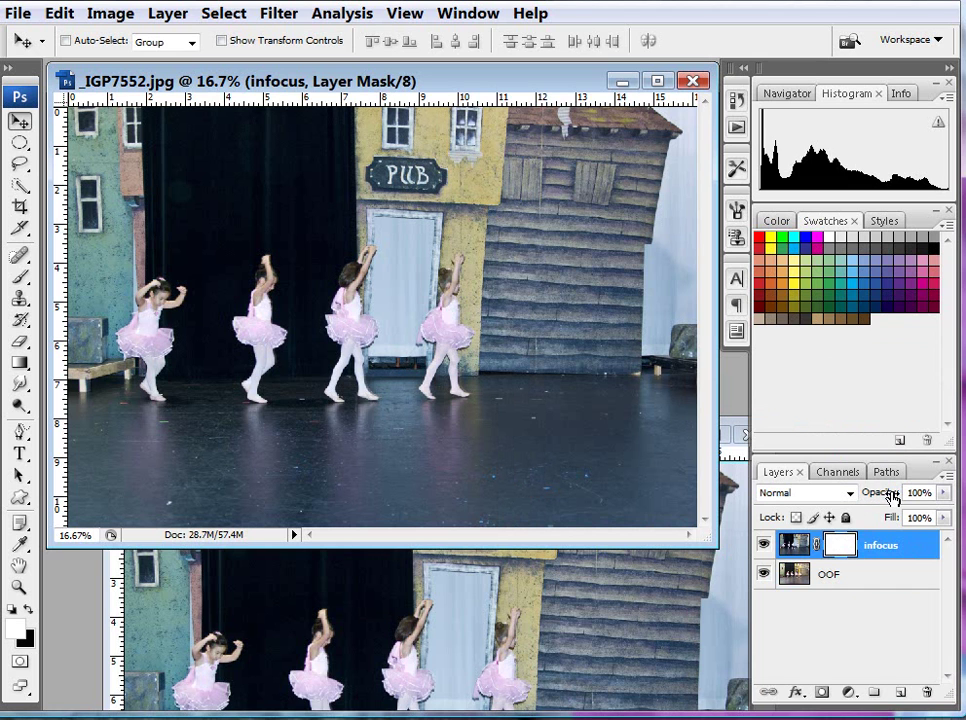
drag(890, 497, 820, 492)
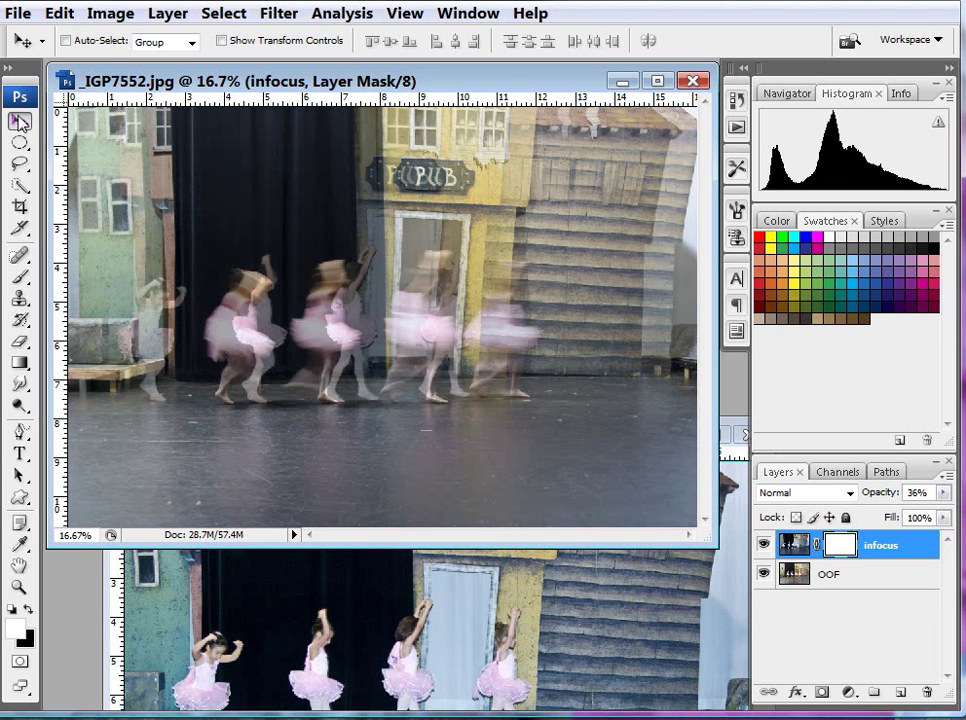
key(Right)
key(Right)
key(Right)
key(Right)
key(Right)
key(Right)
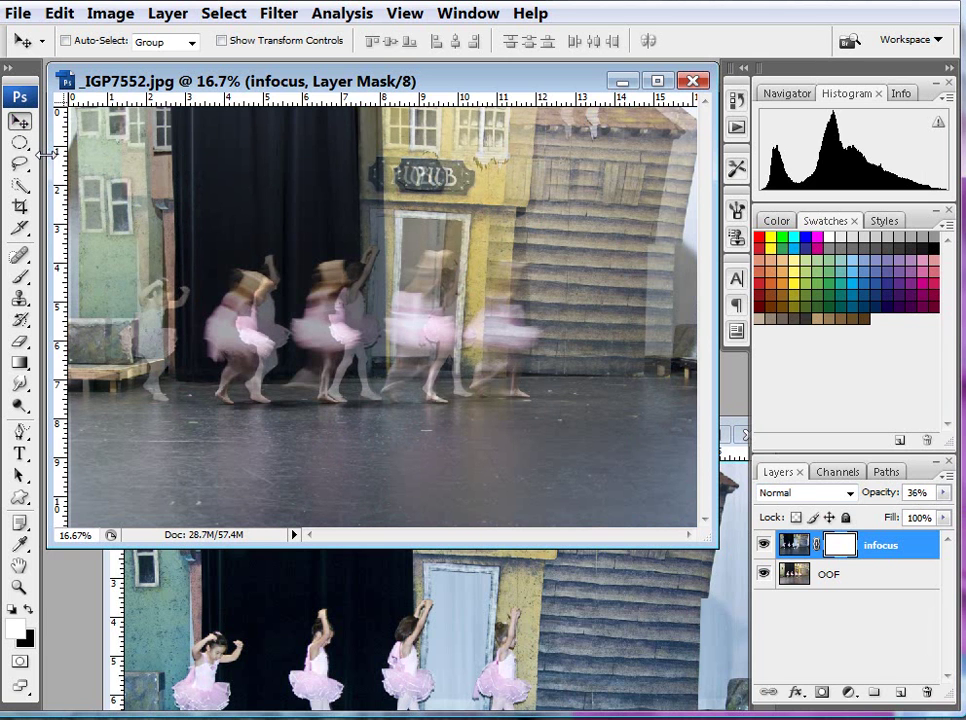
key(Right)
key(Right)
key(Right)
key(Right)
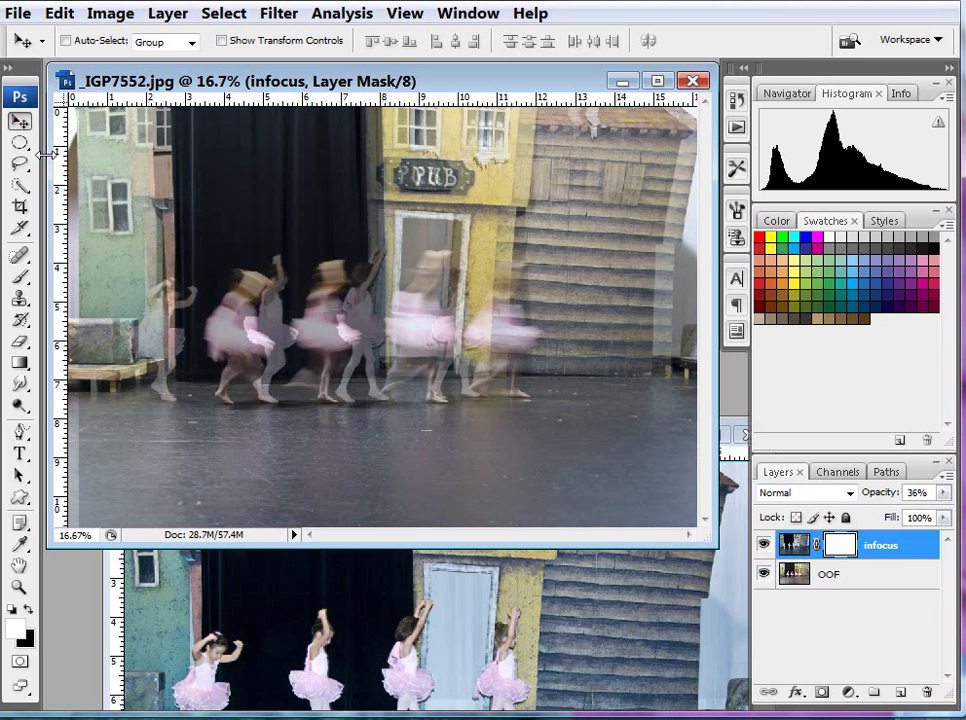
key(Right)
key(Right)
key(Right)
key(Right)
key(Right)
key(Right)
key(Right)
key(Right)
key(Right)
key(Right)
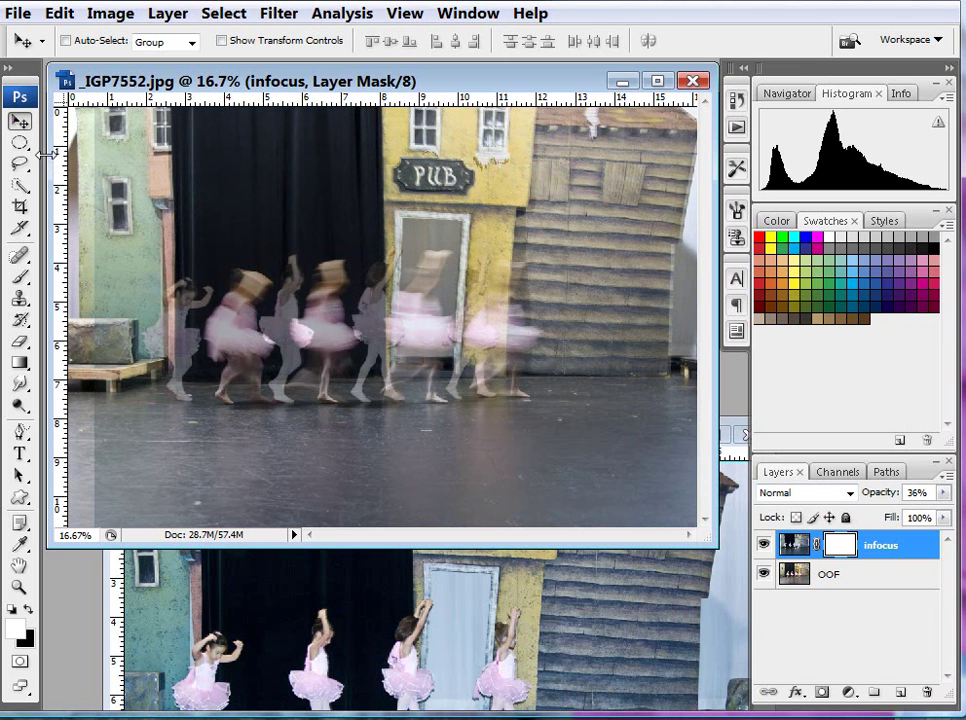
key(Right)
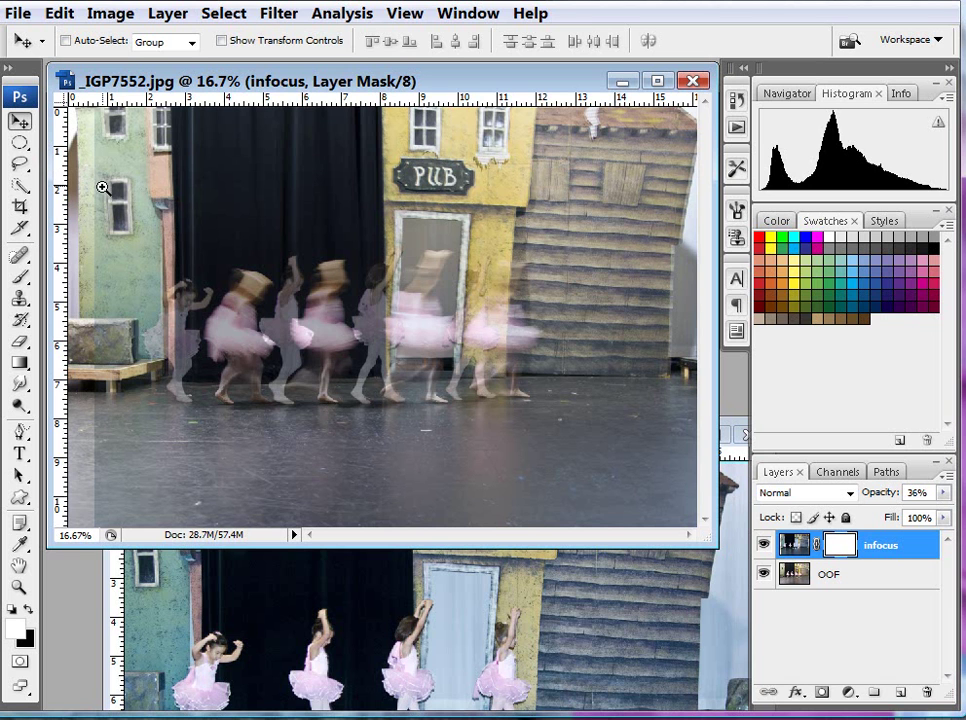
drag(383, 291, 556, 437)
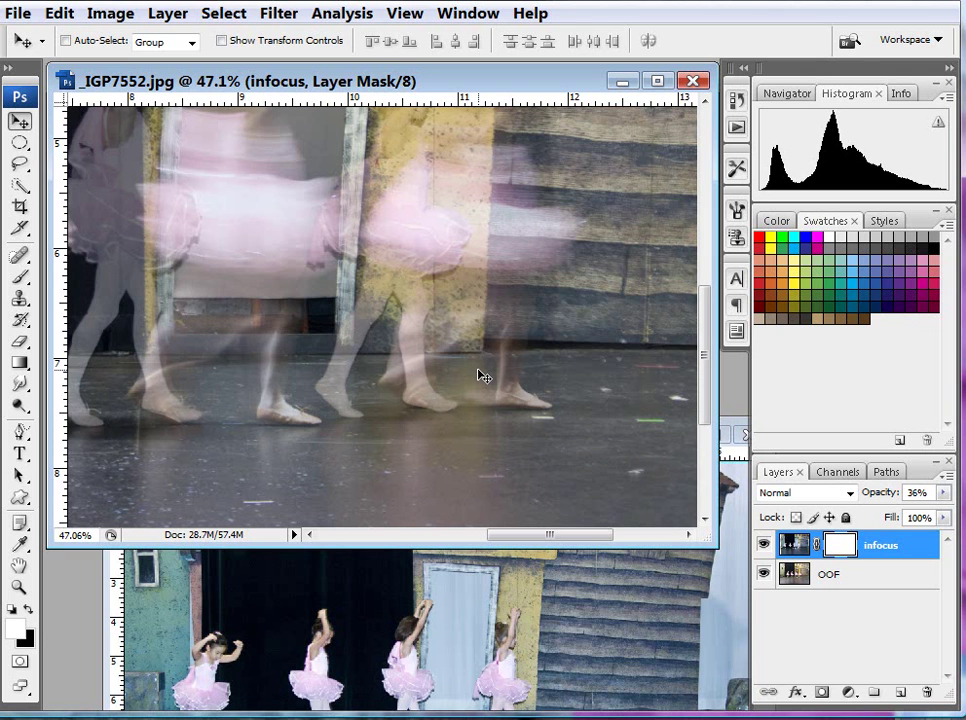
key(ctrl+0)
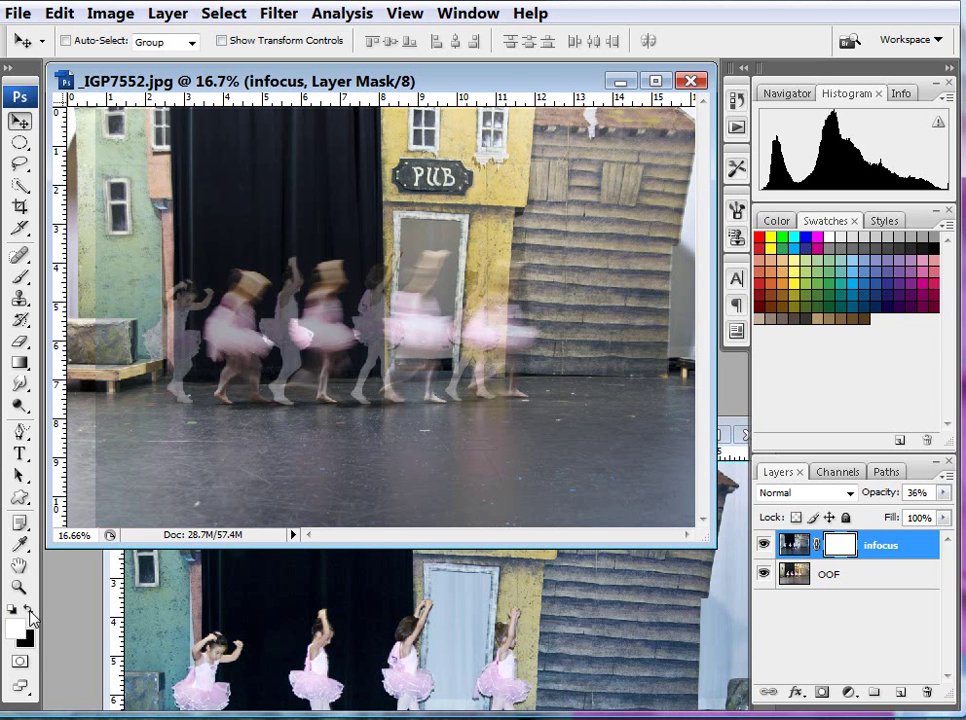
- Fill the infocus layer's mask with black by painting over the whole picture with a 600 px brush
click(31, 613)
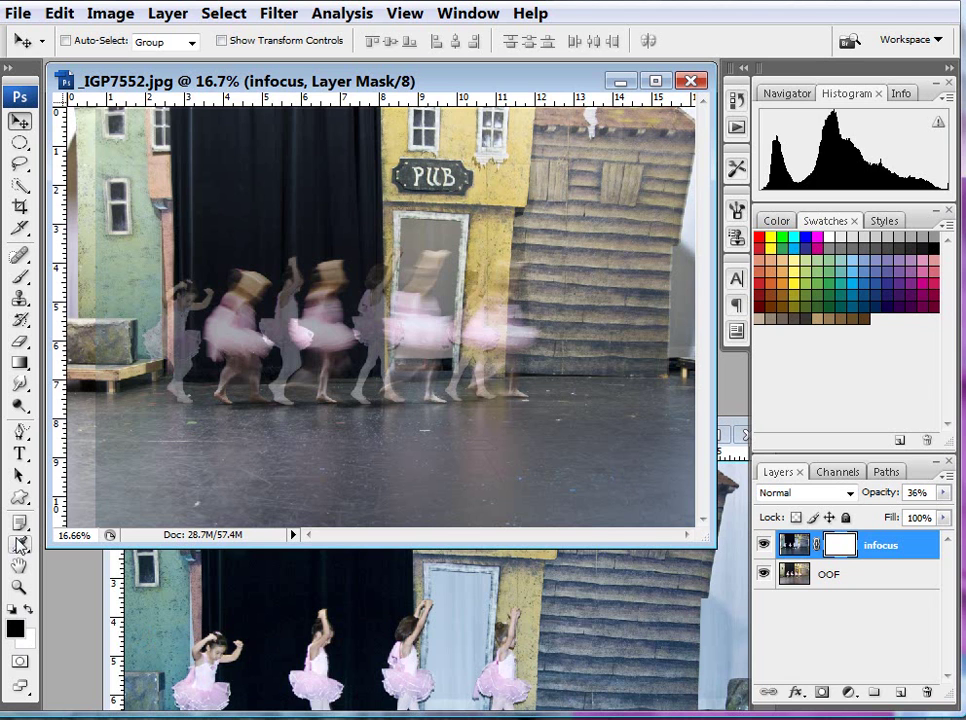
click(22, 280)
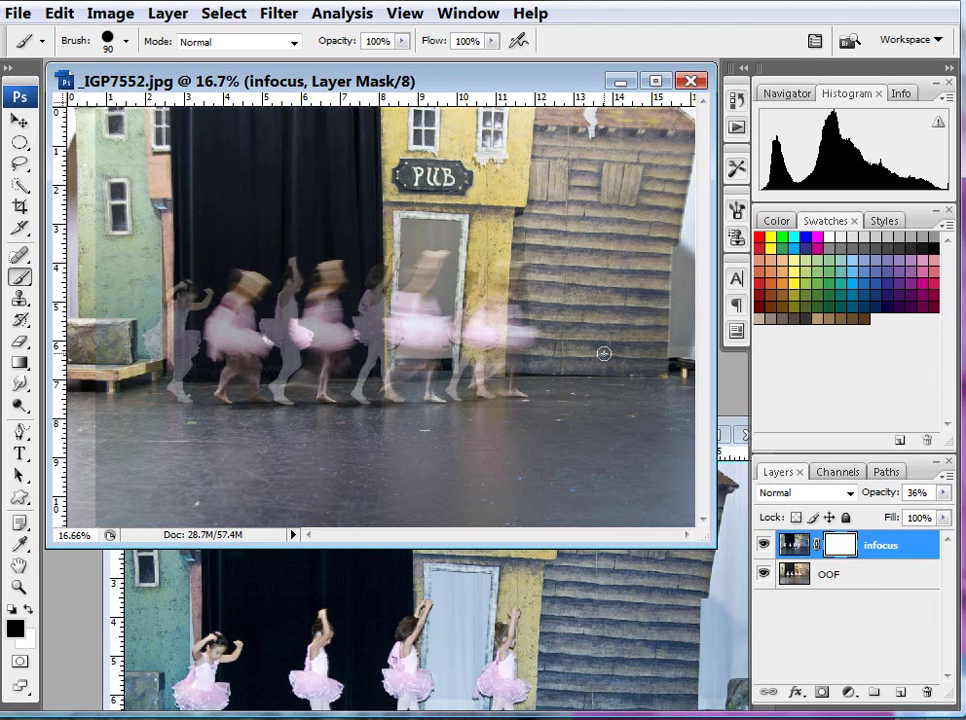
key(bracketright)
key(bracketright)
key(bracketright)
key(bracketright)
key(bracketright)
key(bracketright)
key(bracketright)
drag(606, 420, 608, 440)
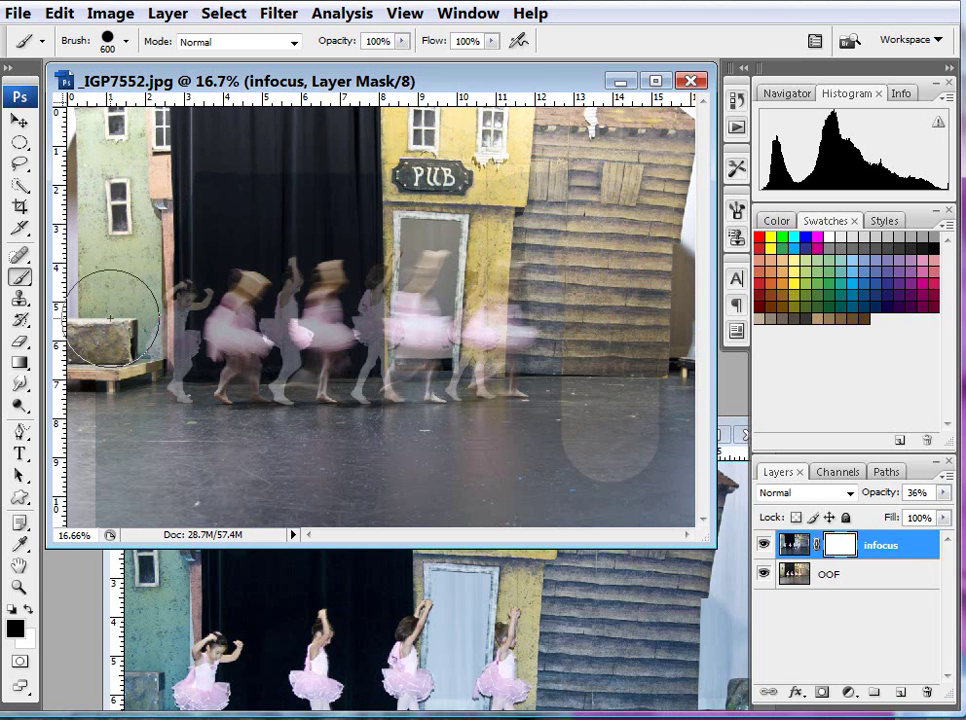
mouse_move(112, 530)
mouse_down()
mouse_move(168, 517)
mouse_move(490, 503)
mouse_move(668, 470)
mouse_up()
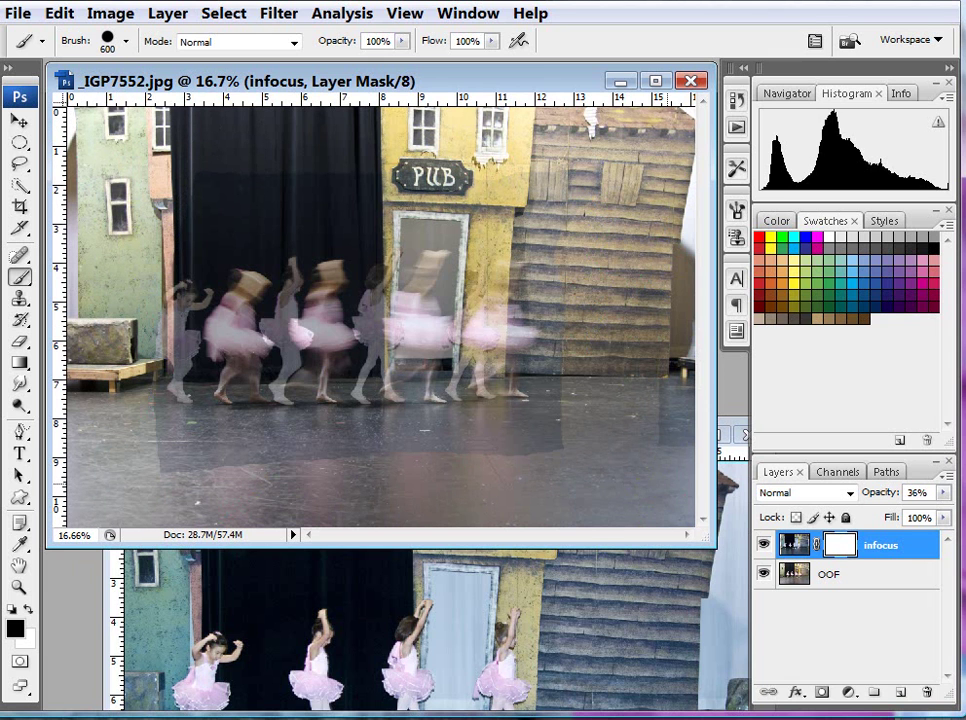
mouse_move(565, 400)
mouse_down()
mouse_move(523, 452)
mouse_move(262, 457)
mouse_move(158, 431)
mouse_move(147, 401)
mouse_move(610, 354)
mouse_move(589, 335)
mouse_move(388, 314)
mouse_move(157, 325)
mouse_move(191, 280)
mouse_move(594, 245)
mouse_move(464, 180)
mouse_move(294, 190)
mouse_up()
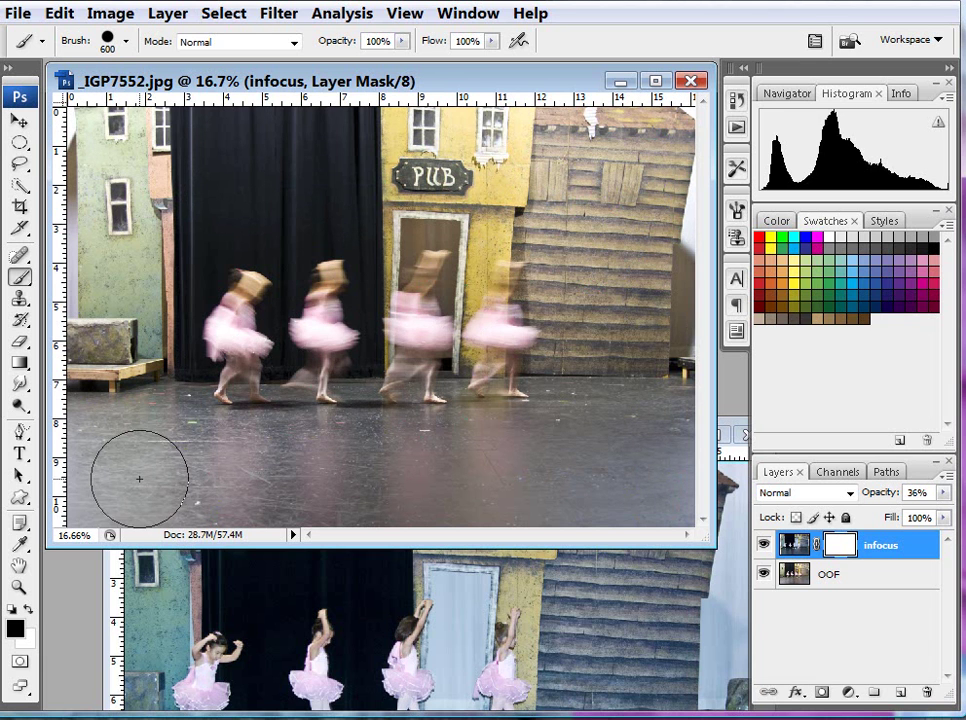
key(ctrl+i)
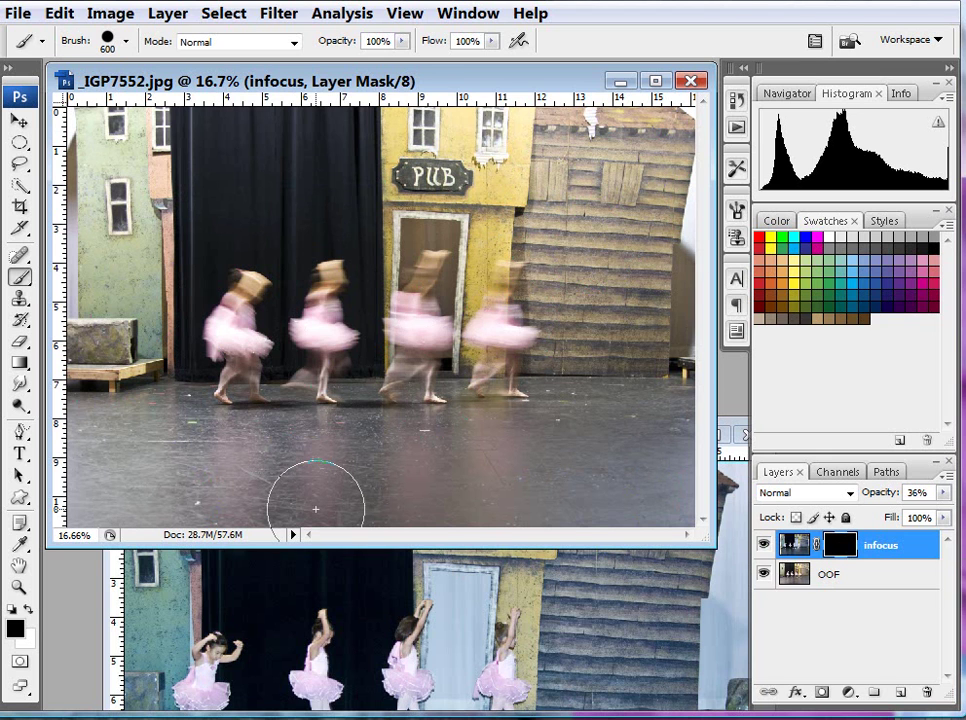
- Reveal the four sharp dancers by painting white on the infocus mask with a 250 px brush, and set the layer's opacity to 100%
key(x)
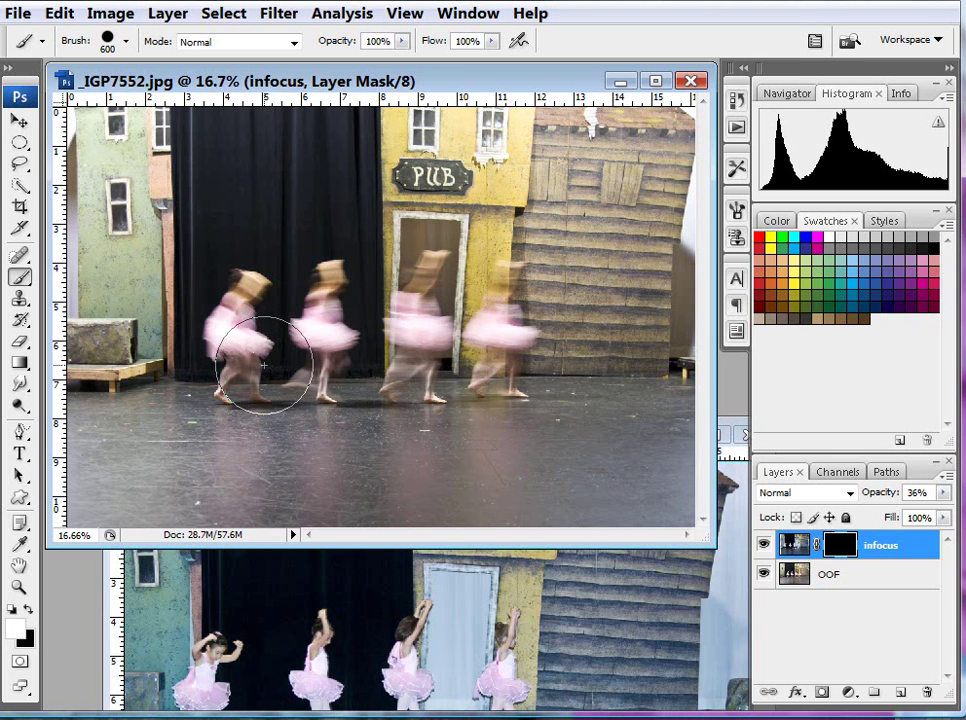
key(bracketleft)
key(bracketleft)
key(bracketleft)
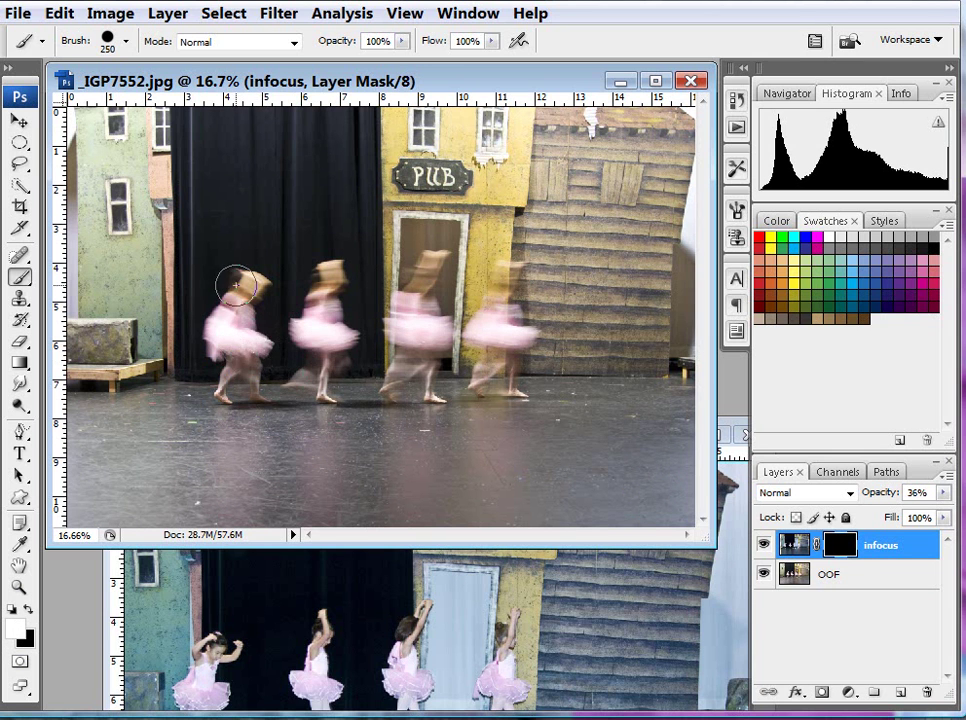
mouse_move(200, 288)
mouse_down()
mouse_move(179, 381)
mouse_move(174, 325)
mouse_move(185, 295)
mouse_move(170, 298)
mouse_move(173, 386)
mouse_move(178, 299)
mouse_move(189, 290)
mouse_move(286, 290)
mouse_move(284, 298)
mouse_move(287, 283)
mouse_move(288, 386)
mouse_move(290, 320)
mouse_move(300, 349)
mouse_move(283, 390)
mouse_move(344, 358)
mouse_move(401, 266)
mouse_move(387, 279)
mouse_move(389, 296)
mouse_move(375, 298)
mouse_move(370, 283)
mouse_move(382, 268)
mouse_move(376, 386)
mouse_move(368, 369)
mouse_move(368, 386)
mouse_move(386, 395)
mouse_move(474, 267)
mouse_move(463, 287)
mouse_move(476, 269)
mouse_move(469, 388)
mouse_move(429, 174)
mouse_move(436, 318)
mouse_move(467, 374)
mouse_move(459, 313)
mouse_move(479, 270)
mouse_move(500, 328)
mouse_up()
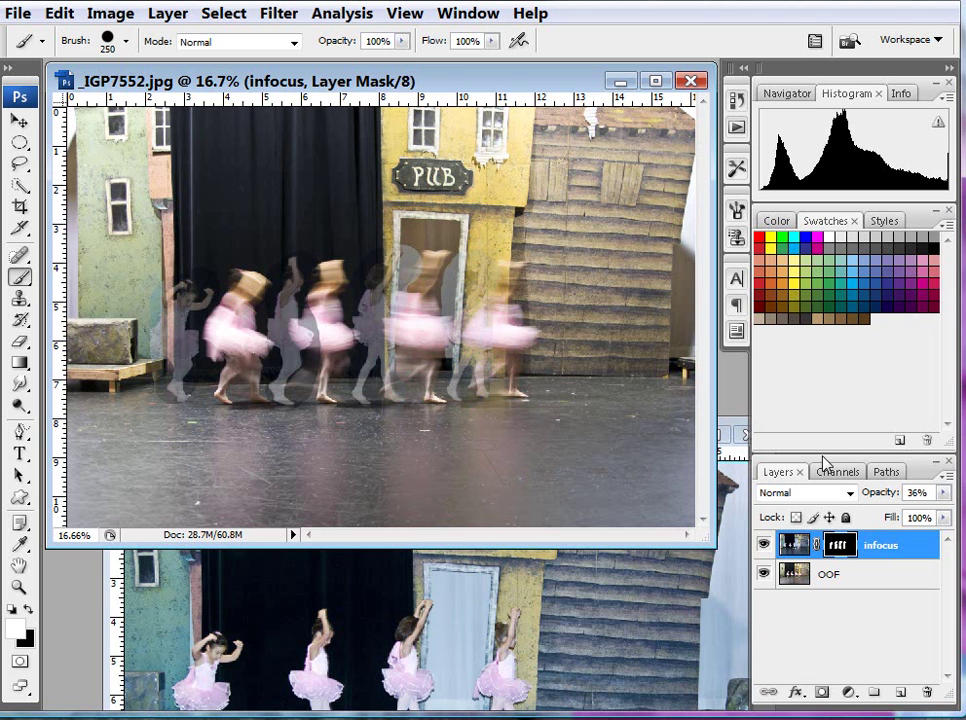
drag(871, 496, 936, 503)
drag(477, 346, 469, 363)
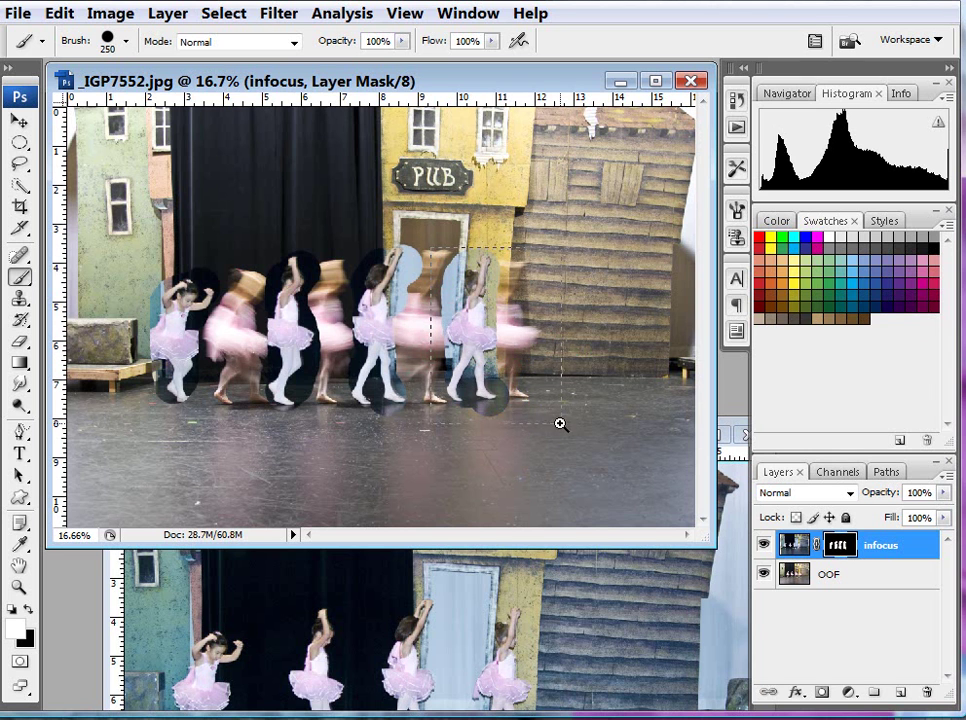
- Hide the backdrop around the rightmost sharp dancer by painting black on the infocus mask with brushes from 90 px down to 20 px
drag(524, 420, 560, 420)
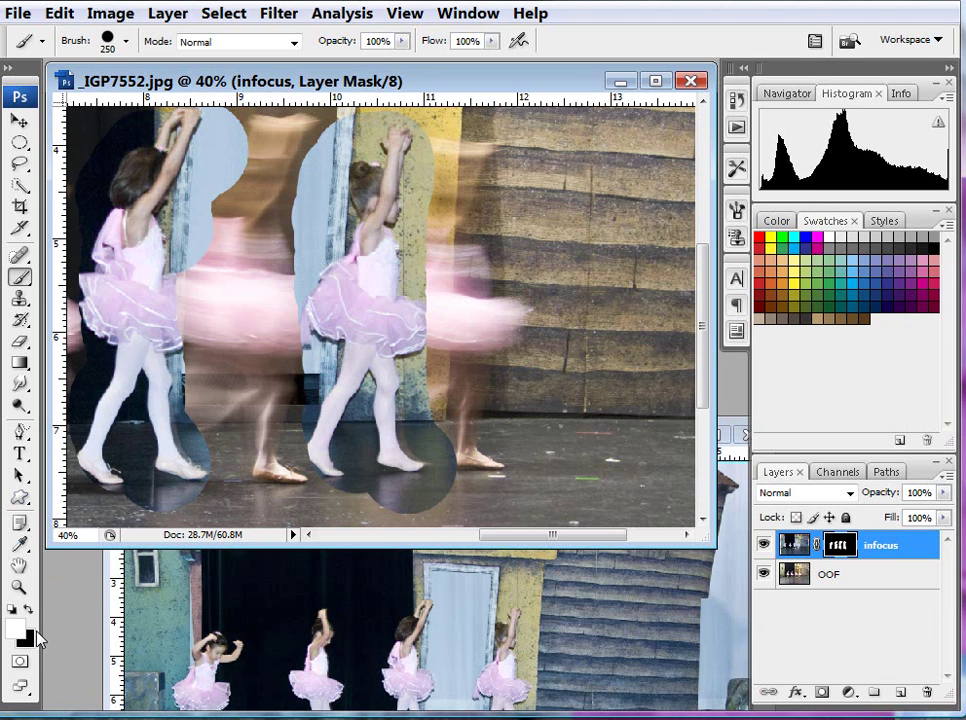
key(x)
key(bracketleft)
key(bracketleft)
key(bracketleft)
key(bracketleft)
key(bracketleft)
key(bracketleft)
key(bracketleft)
key(bracketleft)
key(bracketleft)
key(bracketleft)
key(bracketright)
key(bracketright)
key(bracketright)
key(bracketright)
mouse_move(456, 476)
mouse_down()
mouse_move(435, 424)
mouse_move(435, 482)
mouse_move(419, 497)
mouse_move(364, 493)
mouse_up()
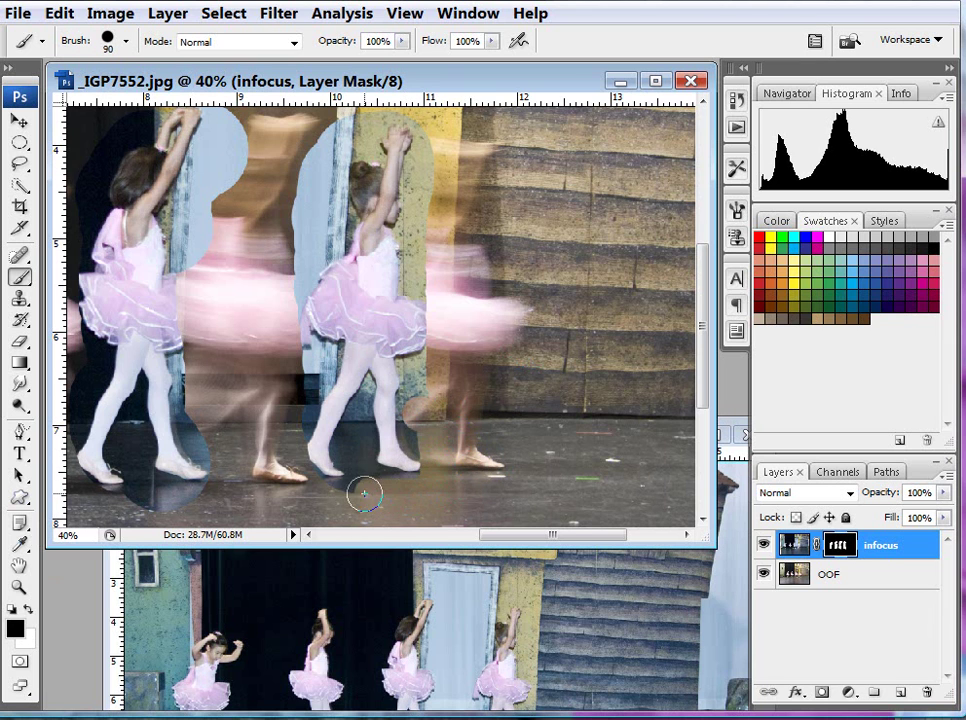
drag(425, 442, 413, 407)
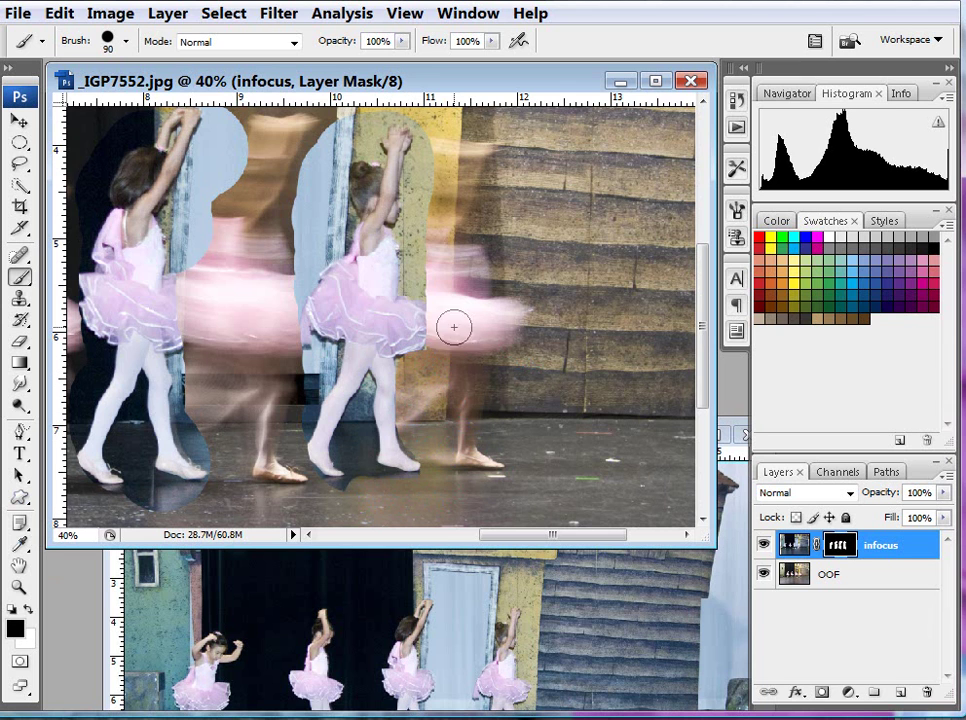
mouse_move(417, 254)
mouse_down()
mouse_move(425, 129)
mouse_move(397, 103)
mouse_move(370, 107)
mouse_move(362, 142)
mouse_move(331, 142)
mouse_move(340, 235)
mouse_move(313, 248)
mouse_move(282, 308)
mouse_up()
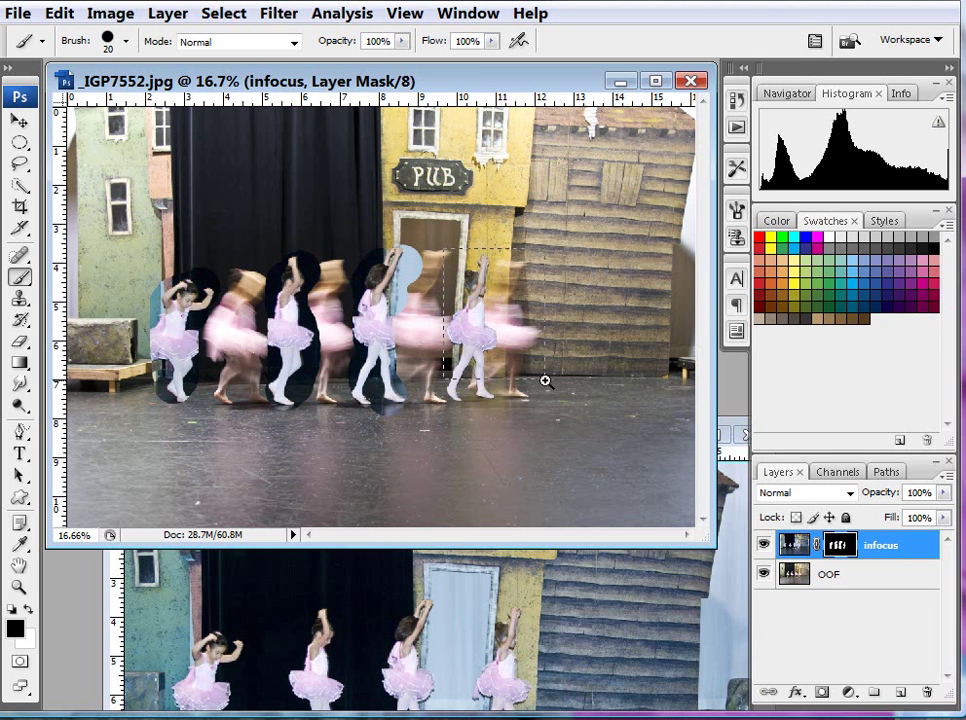
- Paint black across the rightmost sharp dancer's tutu with an 80 px brush, and restore it by painting white on the mask
drag(556, 416, 539, 401)
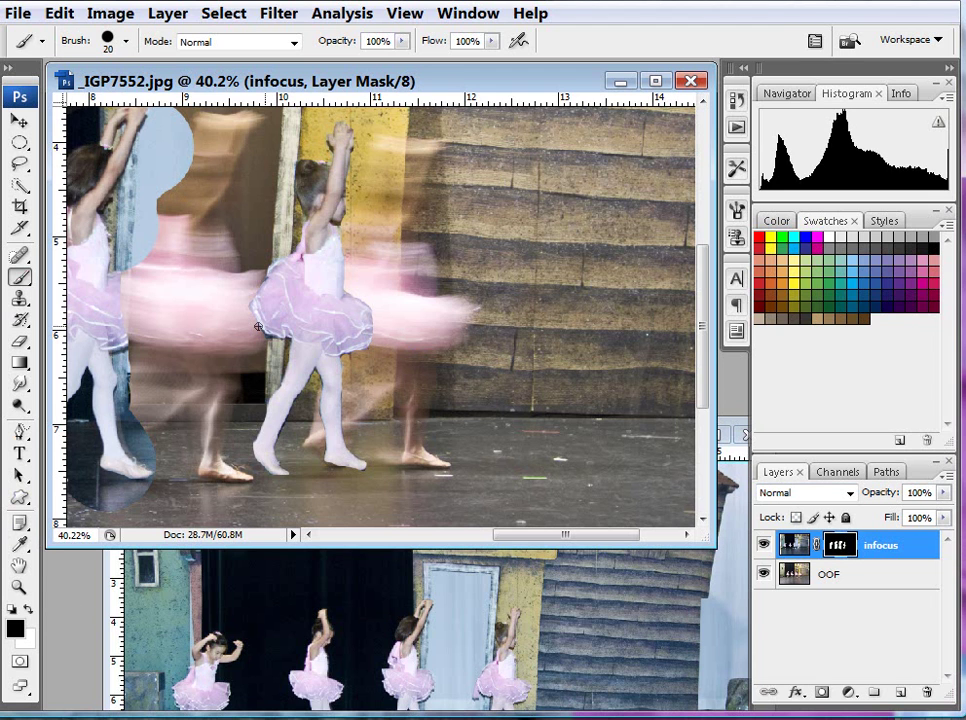
key(bracketright)
key(bracketright)
key(bracketright)
key(bracketright)
drag(367, 270, 248, 343)
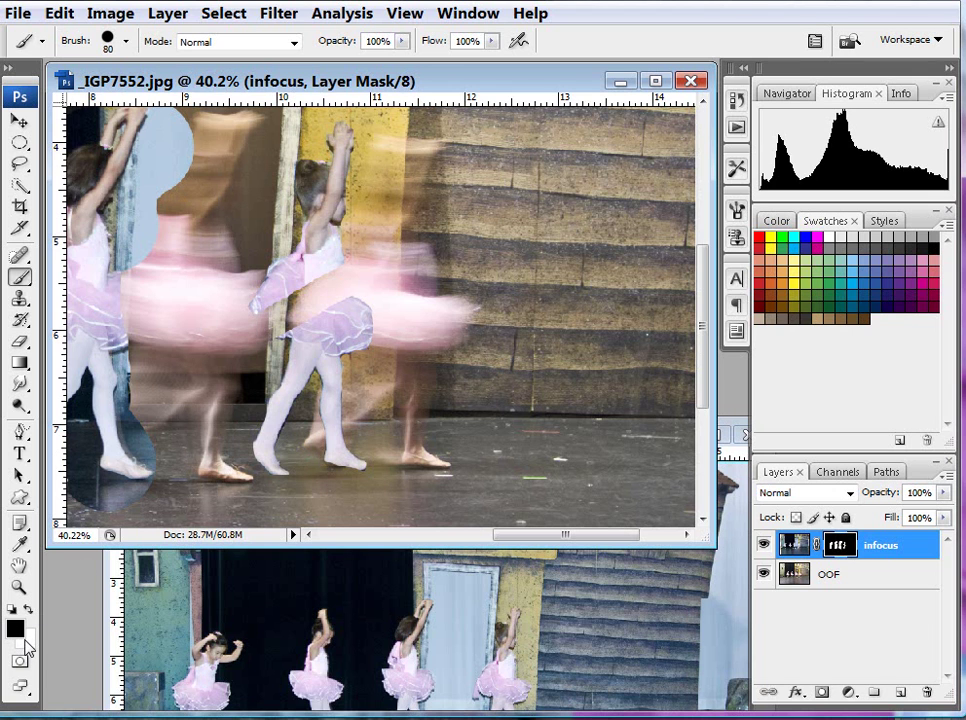
key(x)
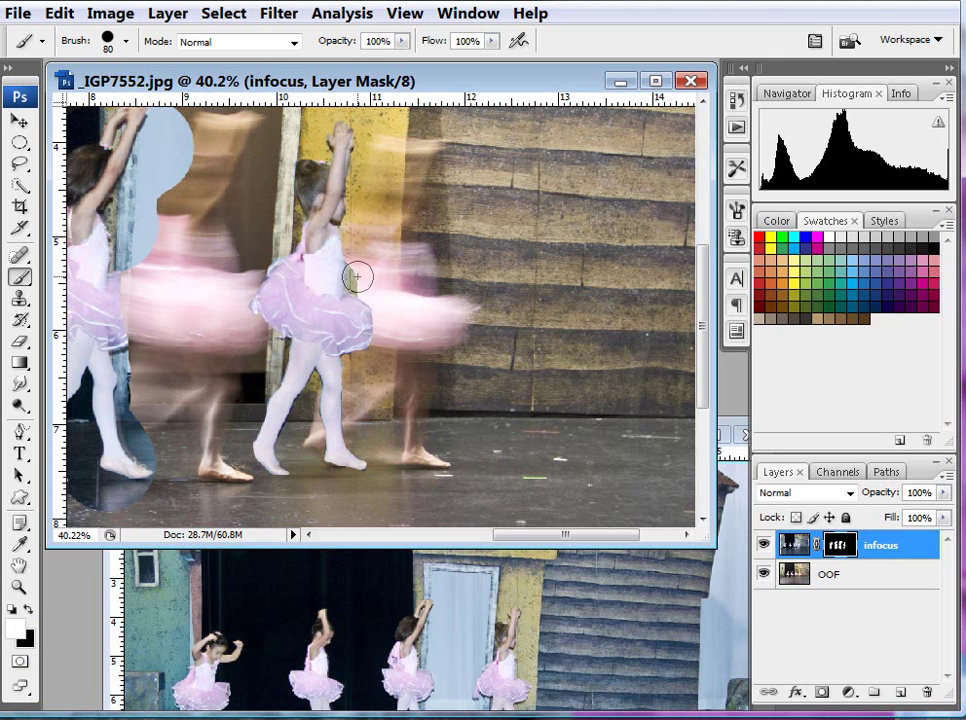
- Remove the leftover strip of backdrop beside the rightmost sharp dancer's bodice by painting black on the mask with a brush about 40 px wide
drag(304, 222, 390, 372)
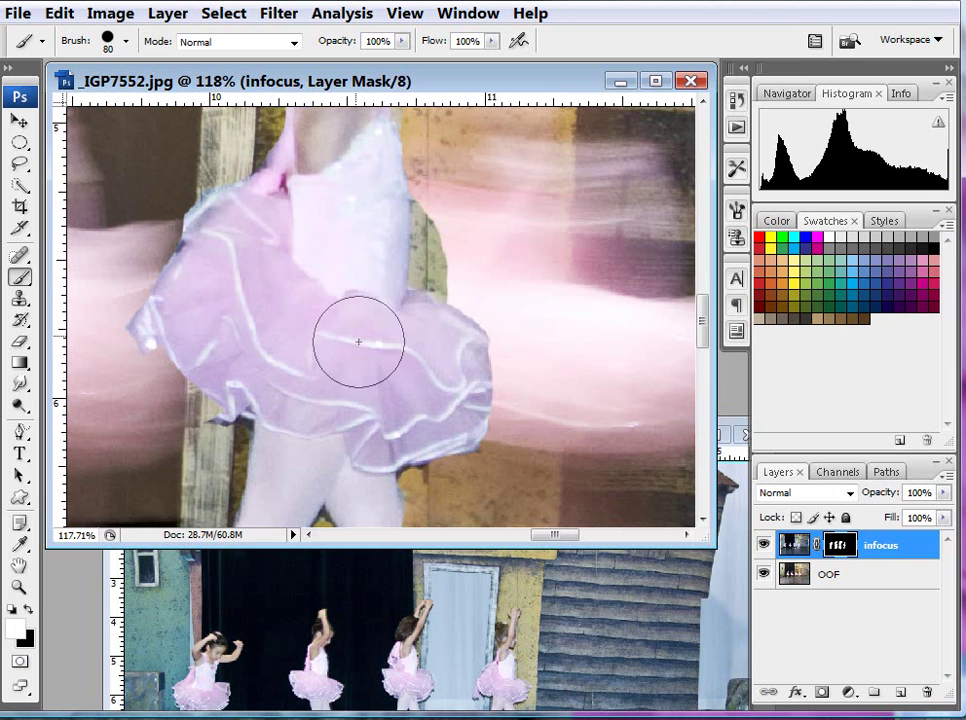
key(x)
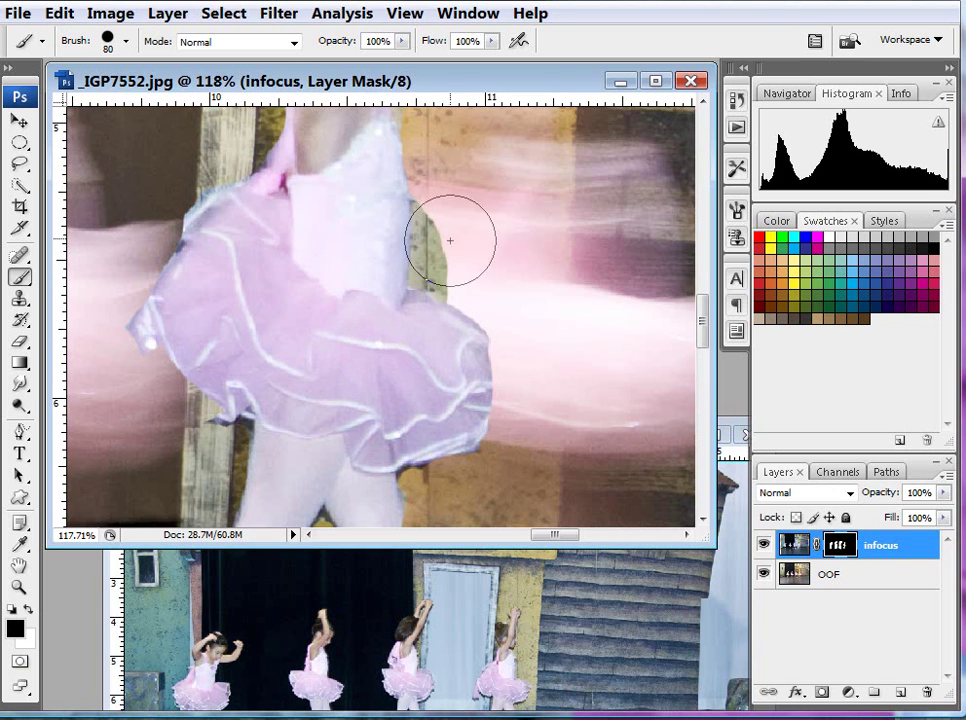
key(bracketleft)
key(bracketleft)
key(bracketleft)
key(bracketleft)
key(bracketleft)
key(bracketleft)
key(bracketleft)
key(bracketleft)
key(bracketleft)
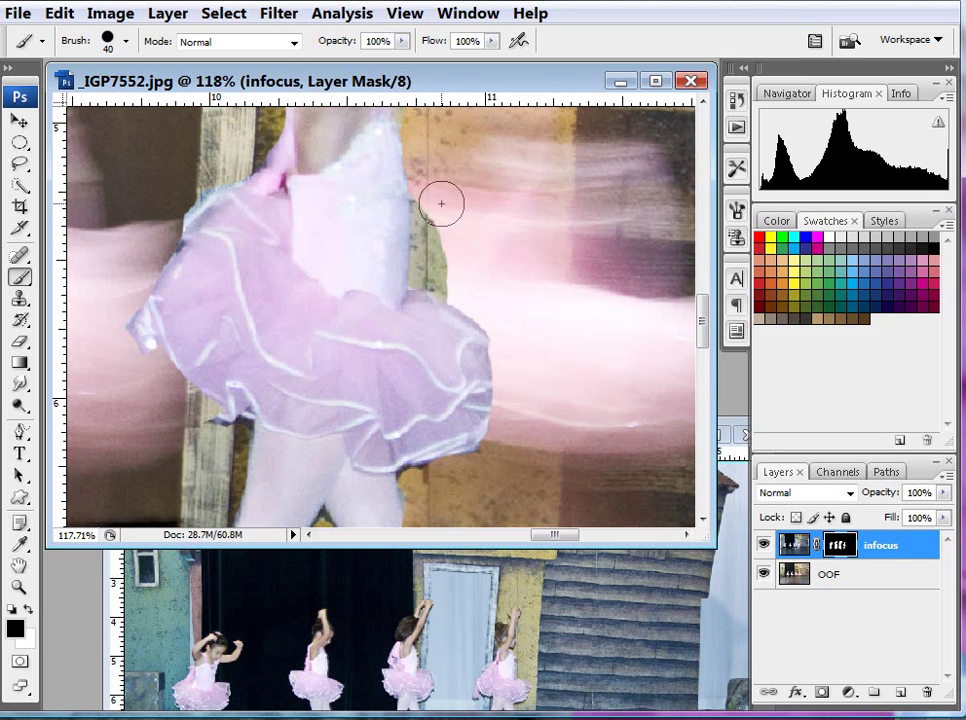
mouse_move(425, 187)
mouse_down()
mouse_move(431, 274)
mouse_move(446, 280)
mouse_up()
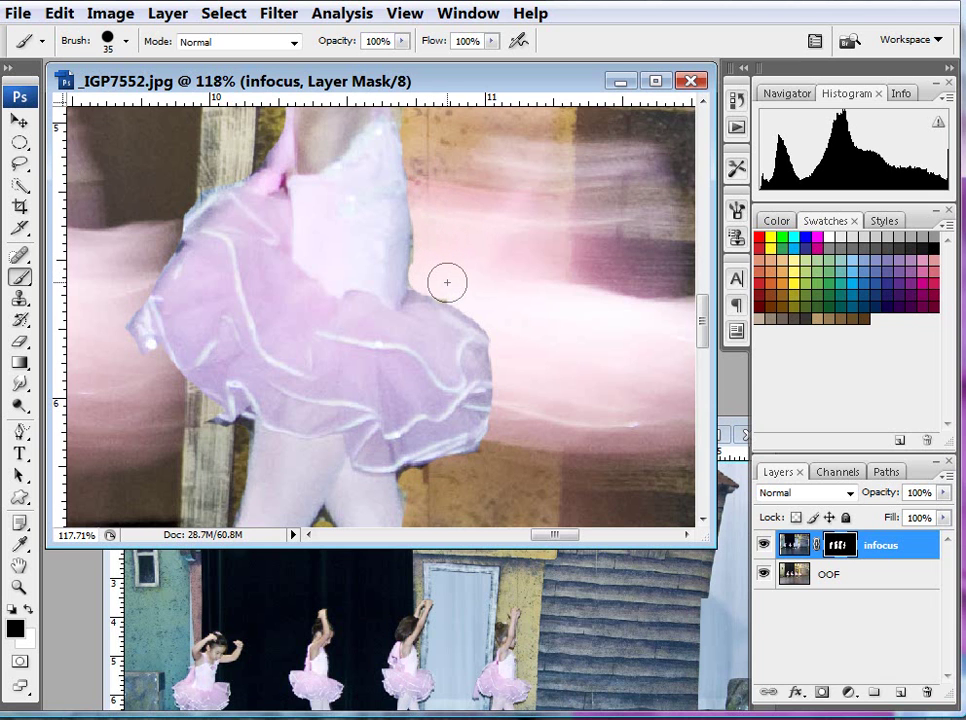
- Clean the remaining backdrop from around the other three sharp dancers by painting black on the infocus mask, reducing the brush to 15 px
key(bracketleft)
key(bracketleft)
key(bracketleft)
key(bracketleft)
key(ctrl+0)
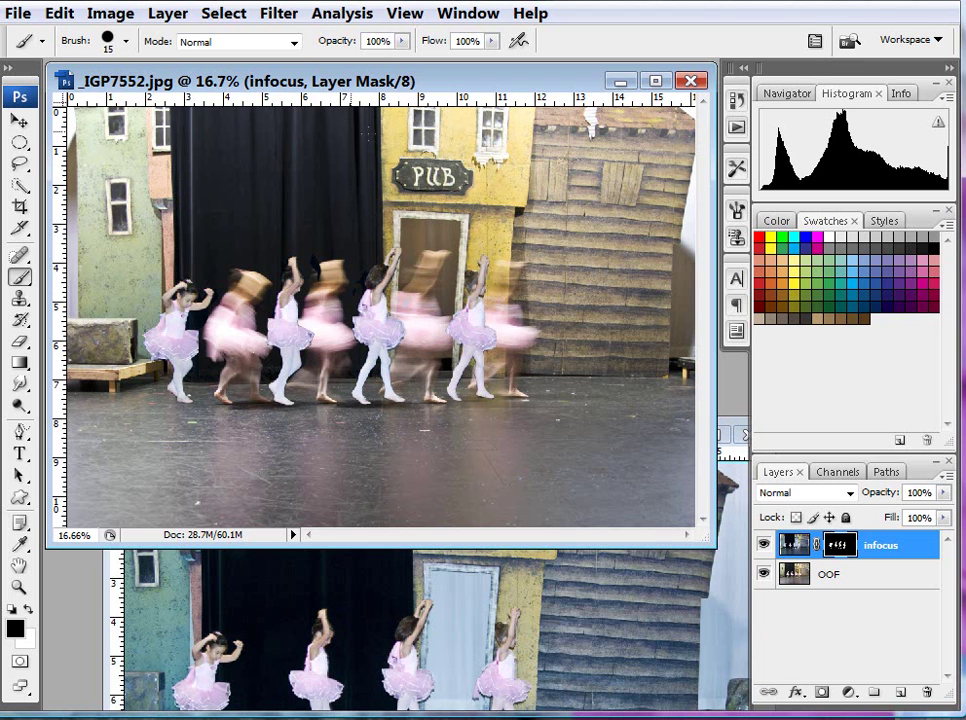
- Crop the picture at 6 x 4 in and 240 pixels/cm, framing the row of dancers tightly just below the PUB sign
click(20, 207)
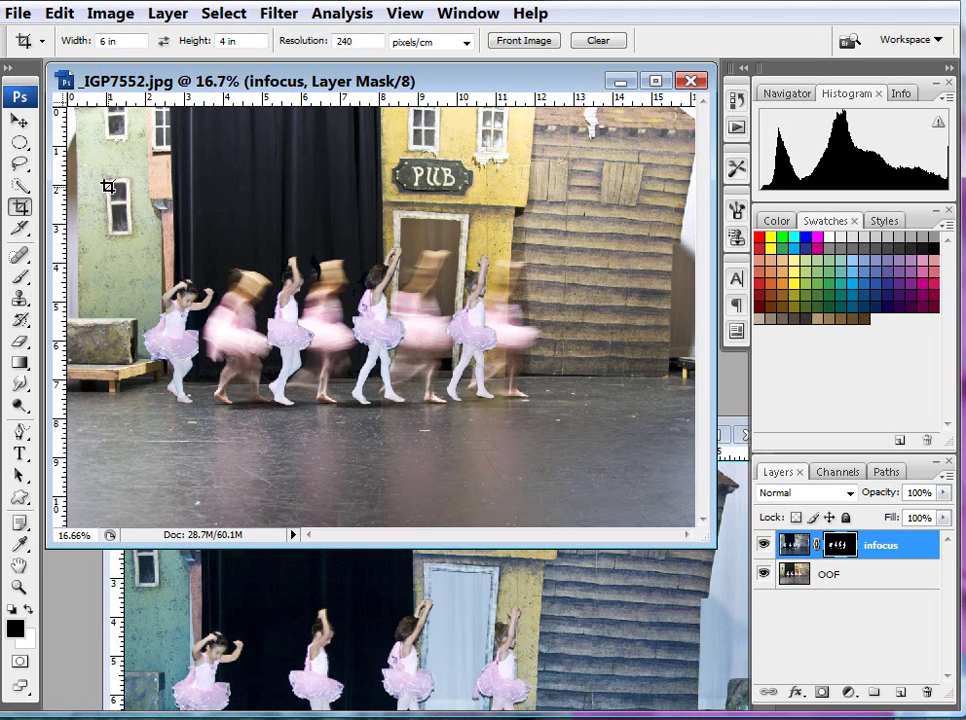
drag(104, 181, 576, 566)
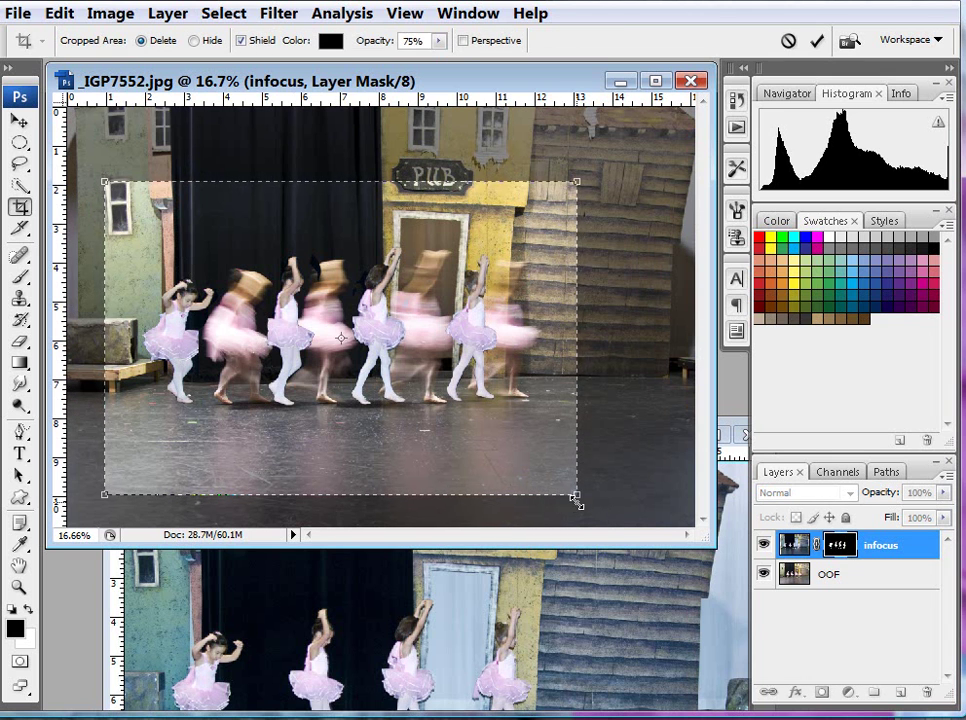
drag(581, 500, 565, 487)
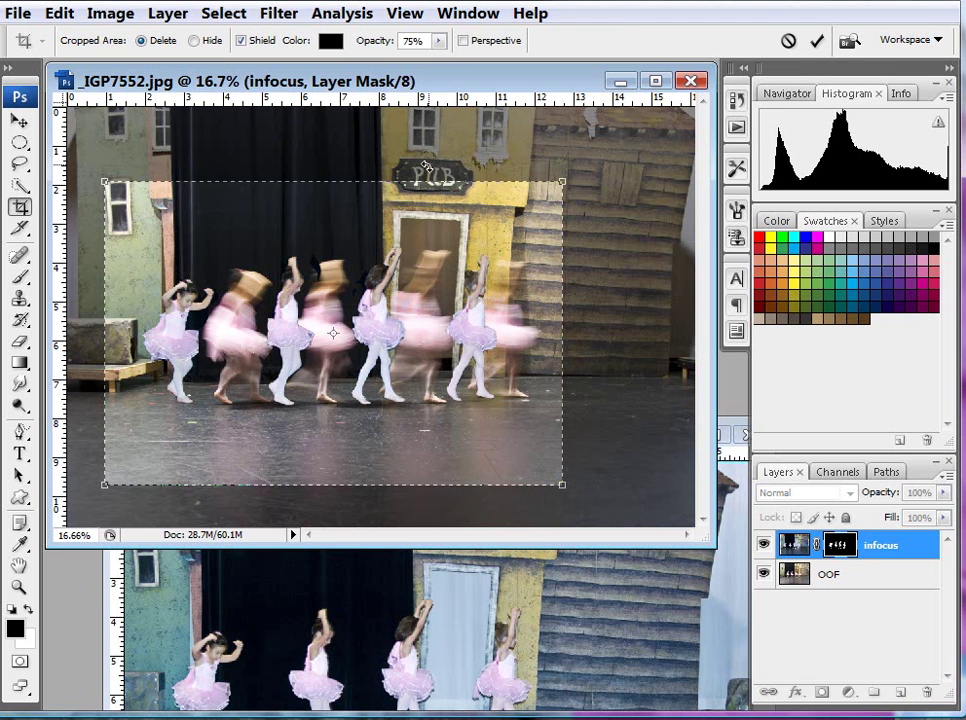
drag(333, 335, 333, 345)
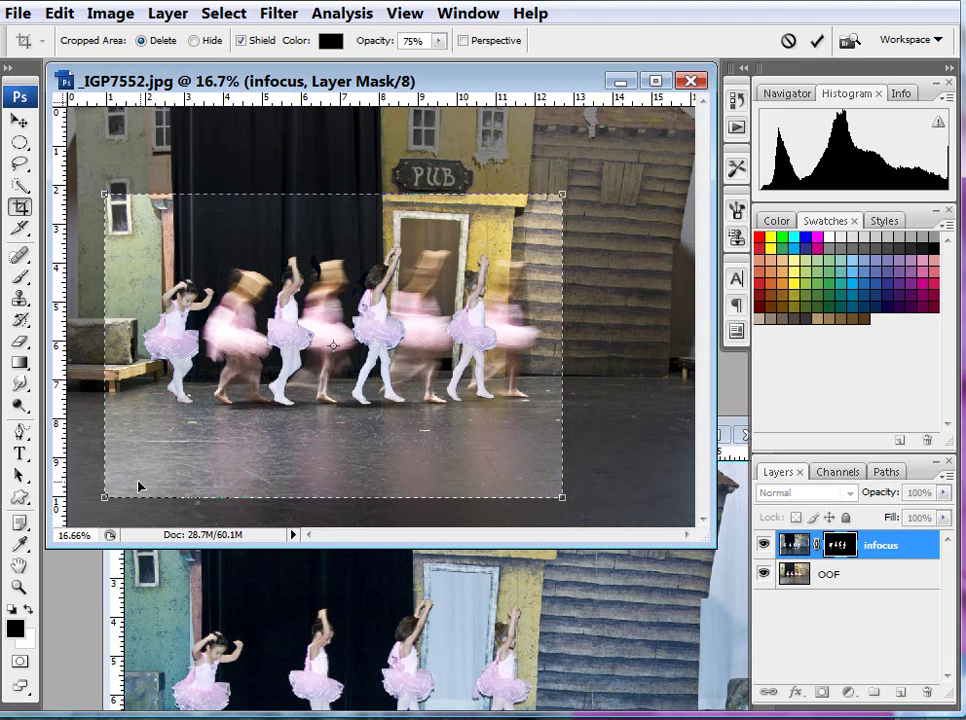
drag(102, 497, 126, 486)
drag(560, 481, 548, 470)
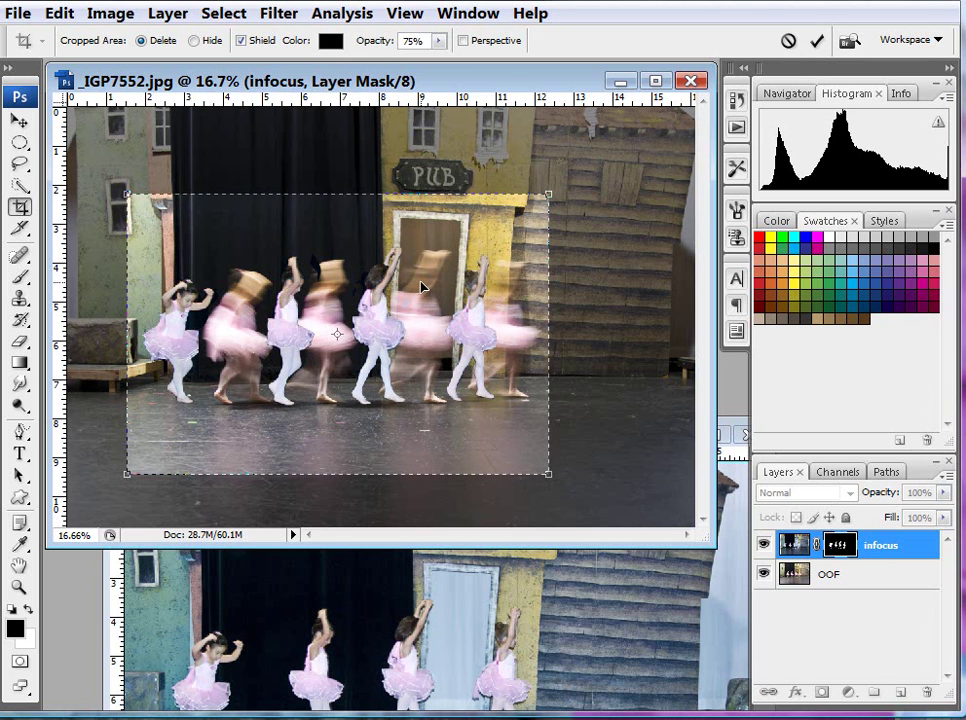
key(Return)
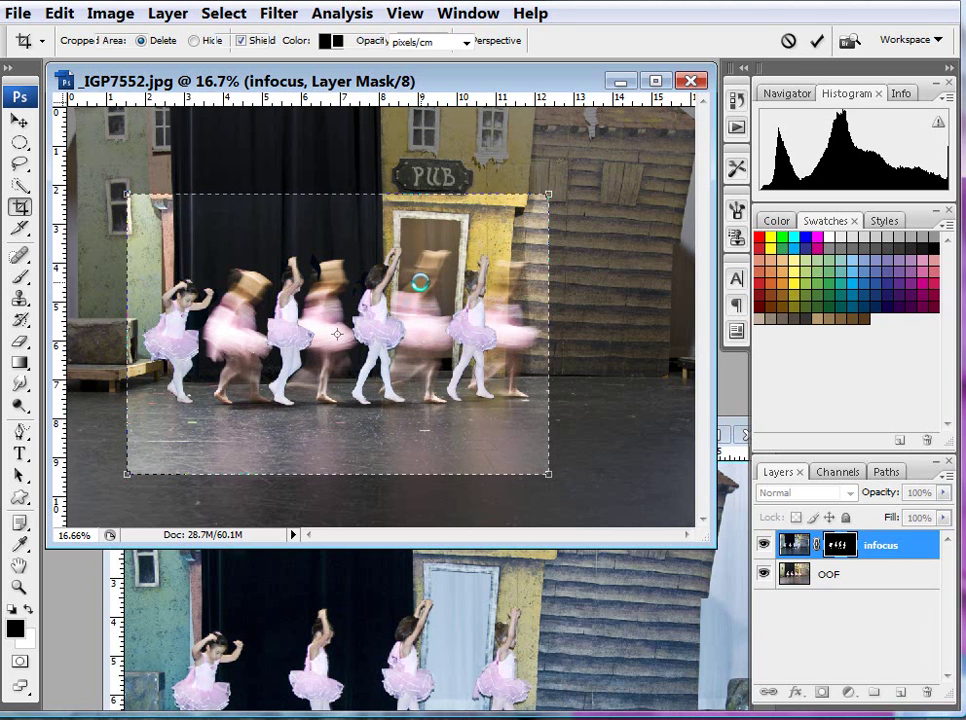